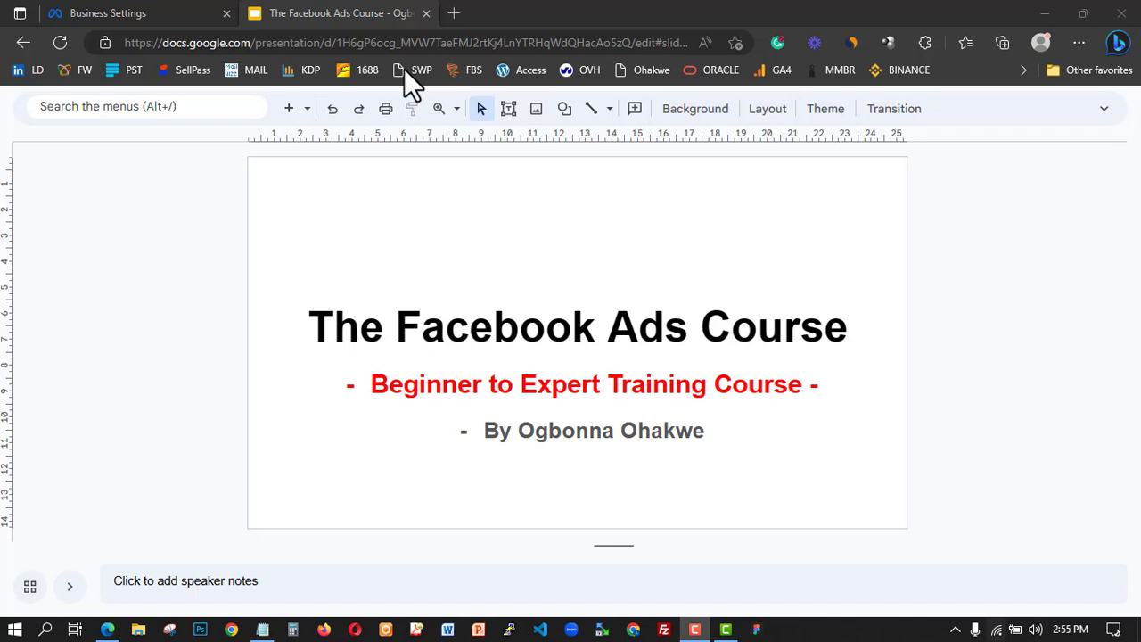
- Load facebook.com in a new browser tab
left_click(242, 42)
left_click(453, 14)
type("FACE")
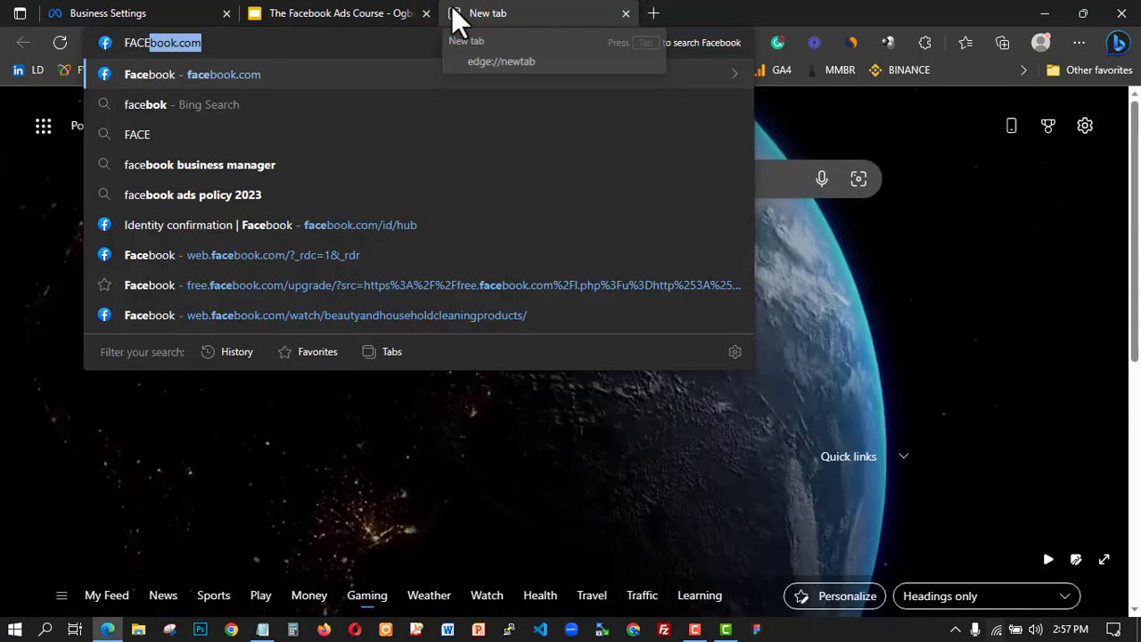
key("Return")
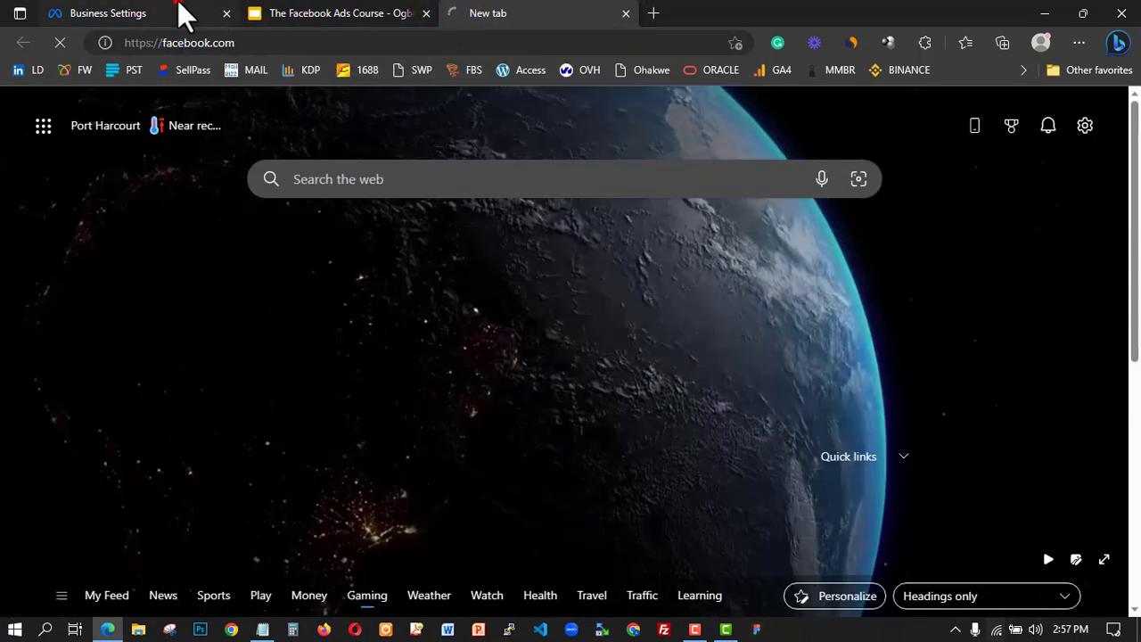
- Show the business's empty Pages section under Accounts in Business Settings
left_click(182, 14)
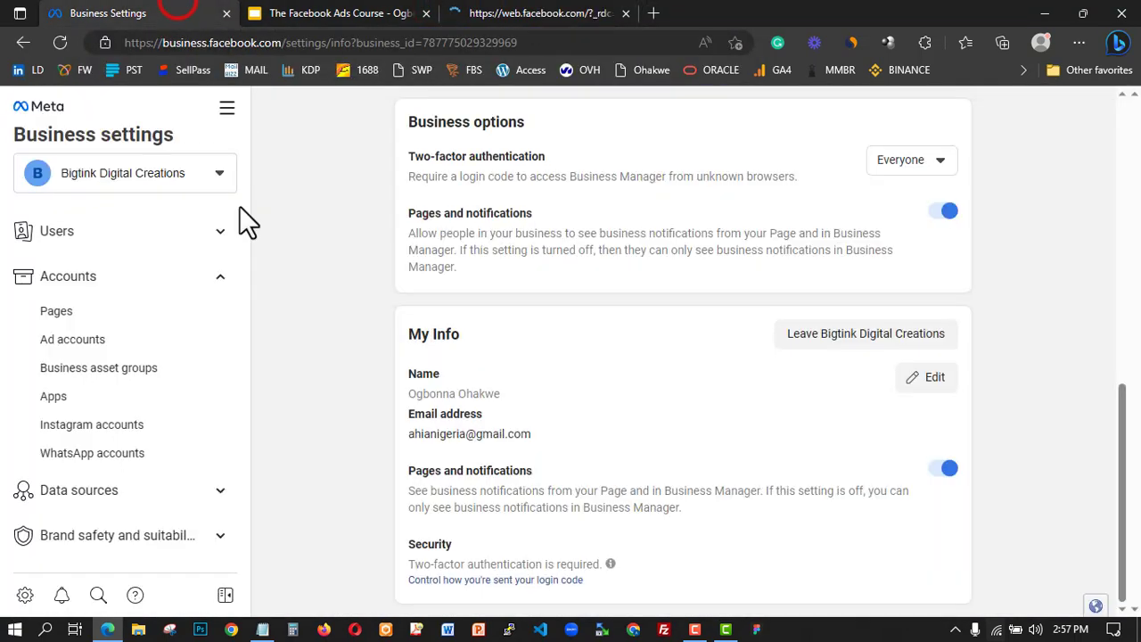
left_click(100, 312)
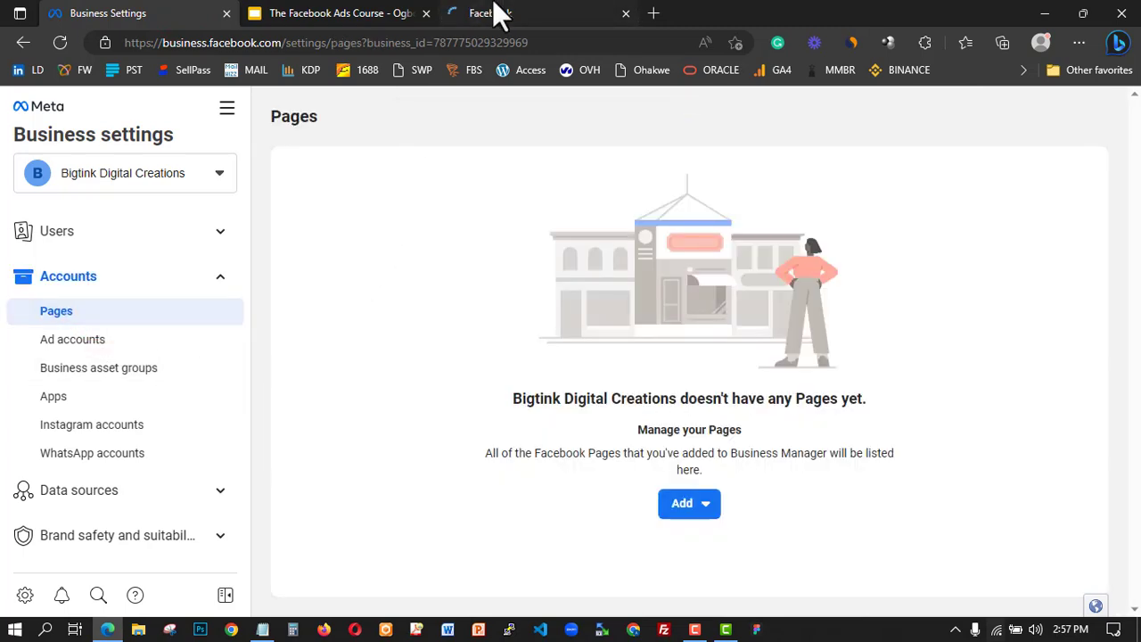
left_click(493, 14)
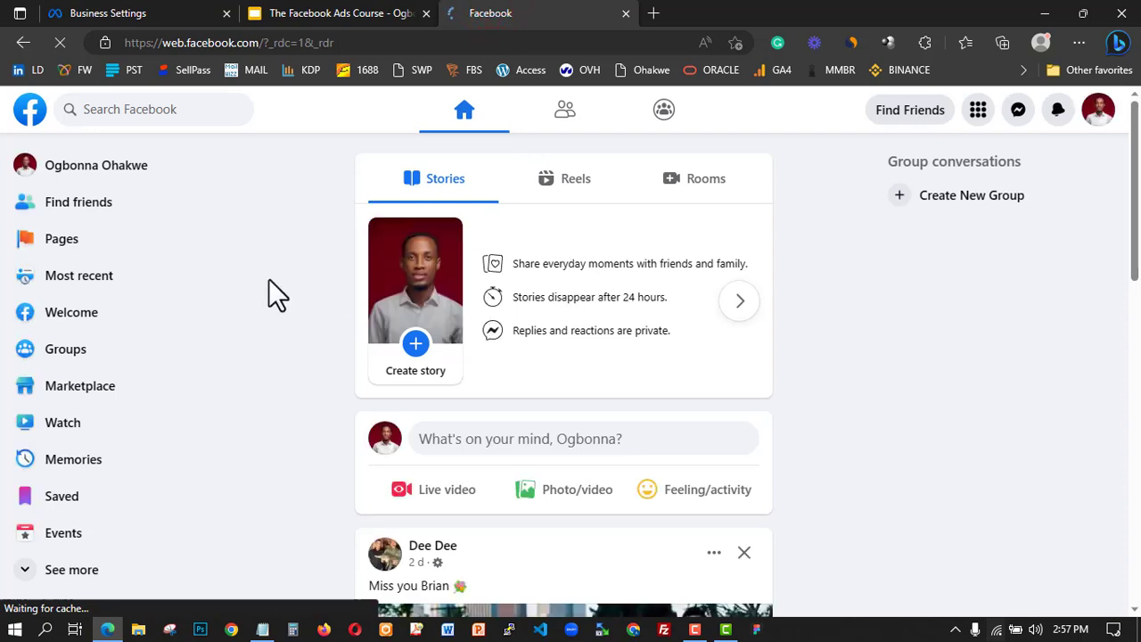
left_click(144, 11)
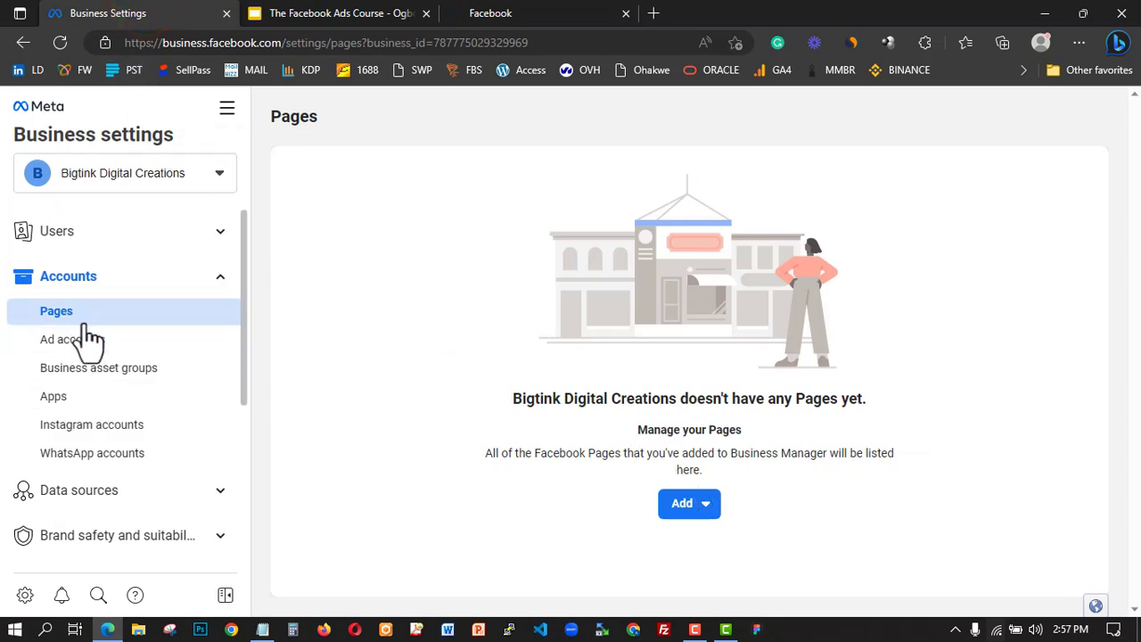
- Choose Add > Create a New Page to bring up the Choose a category dialog
left_click(710, 503)
scroll(722, 571, "down", 5)
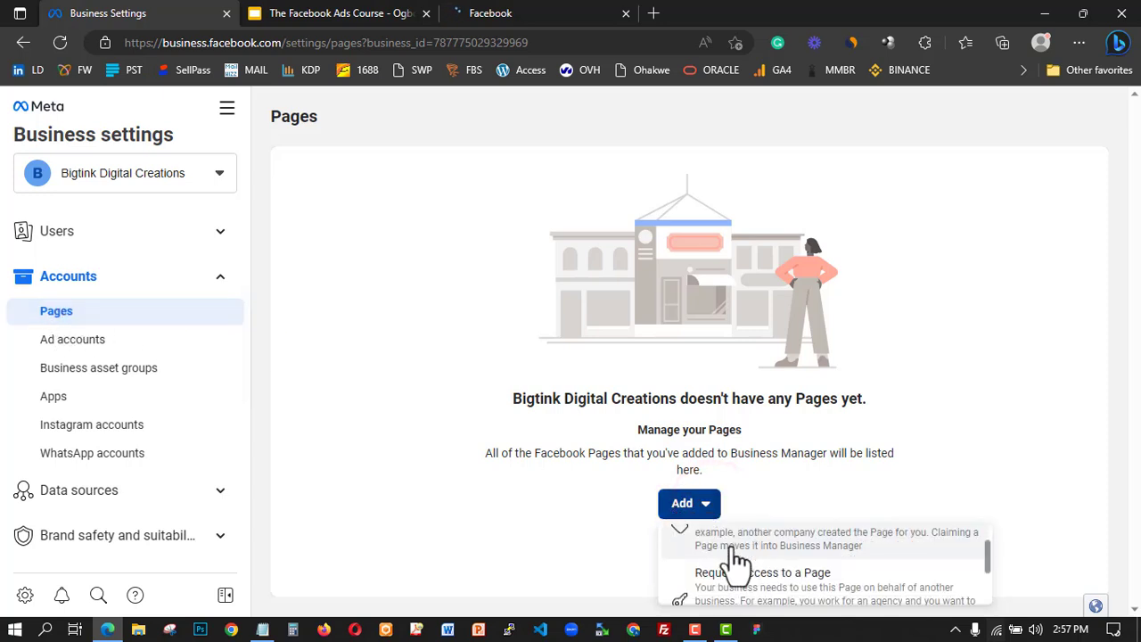
left_click(755, 591)
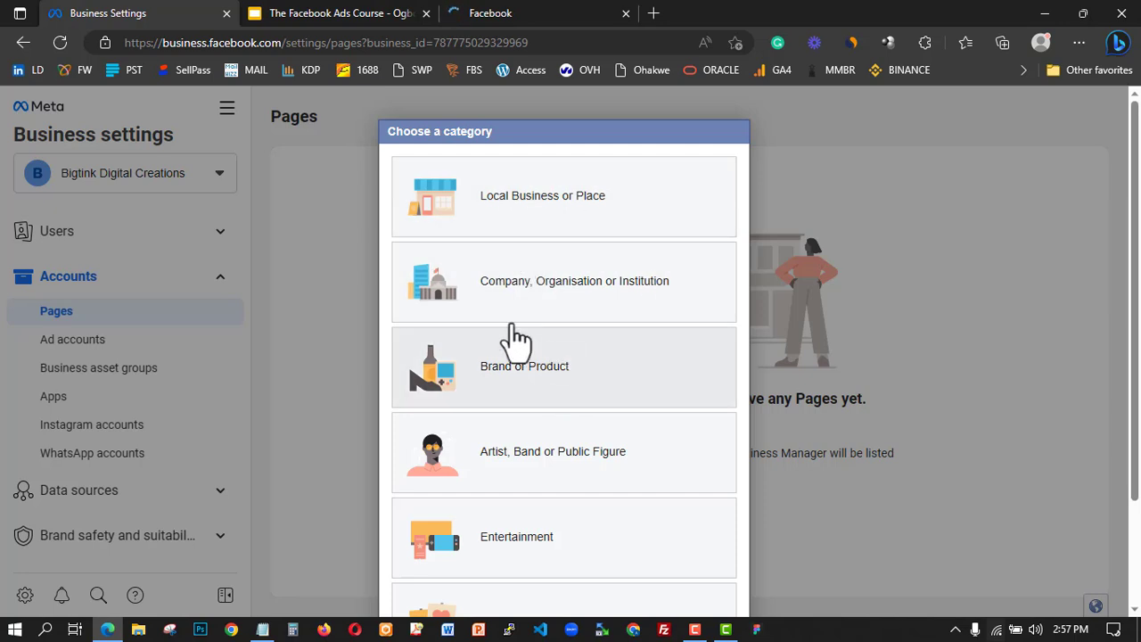
scroll(624, 419, "down", 2)
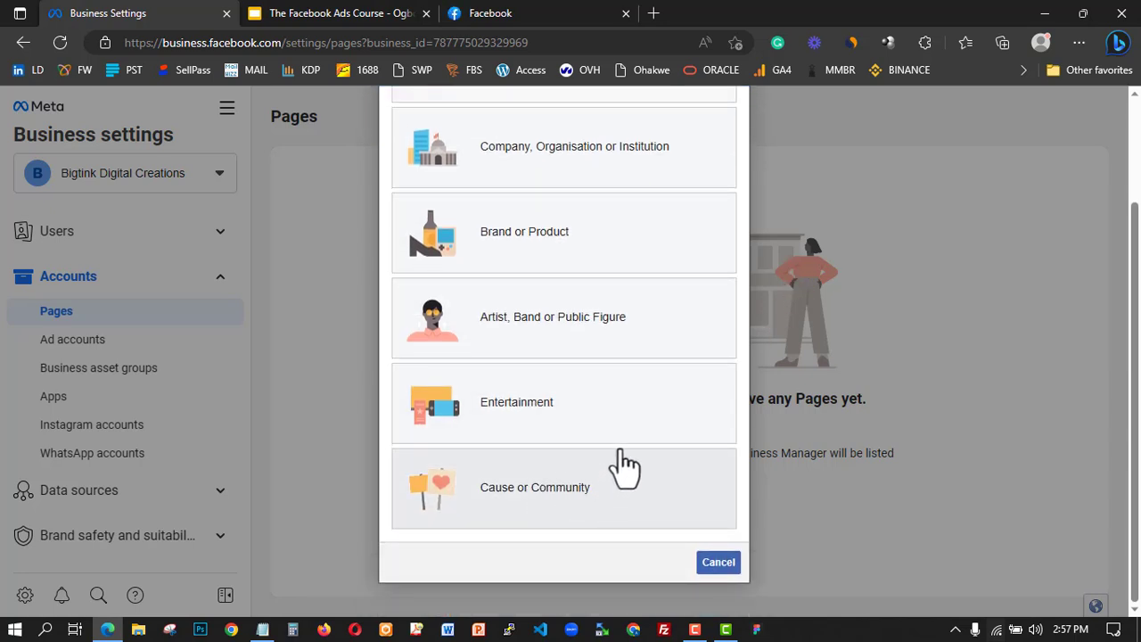
scroll(629, 468, "up", 2)
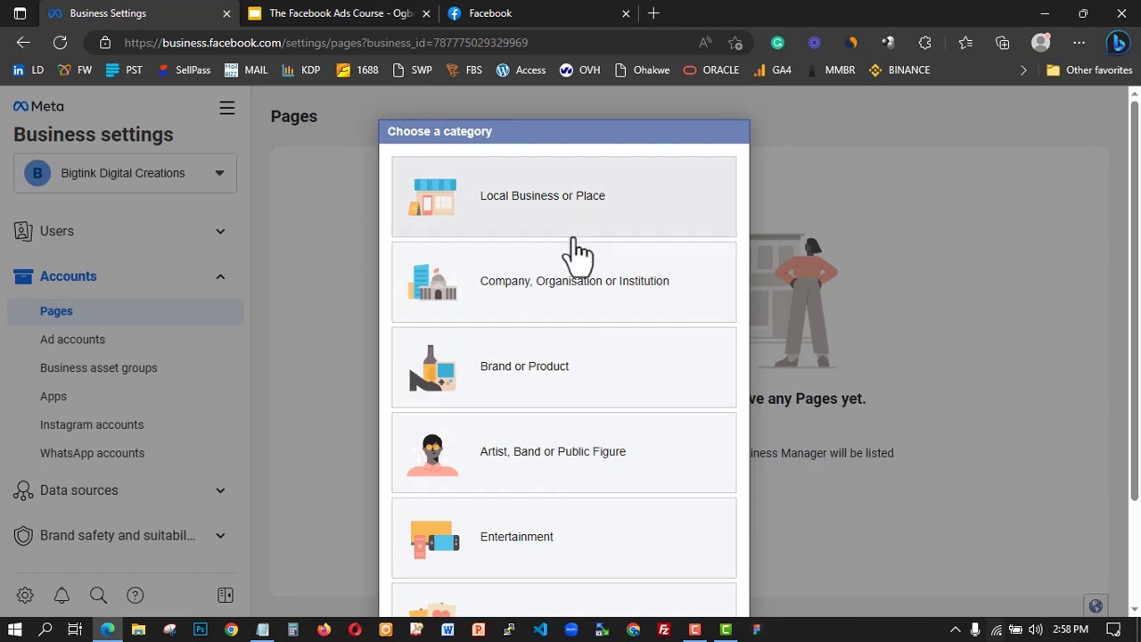
- Submit a Public Figure Page named 'Learn With' in the Entrepreneur category, retrying once
left_click(642, 461)
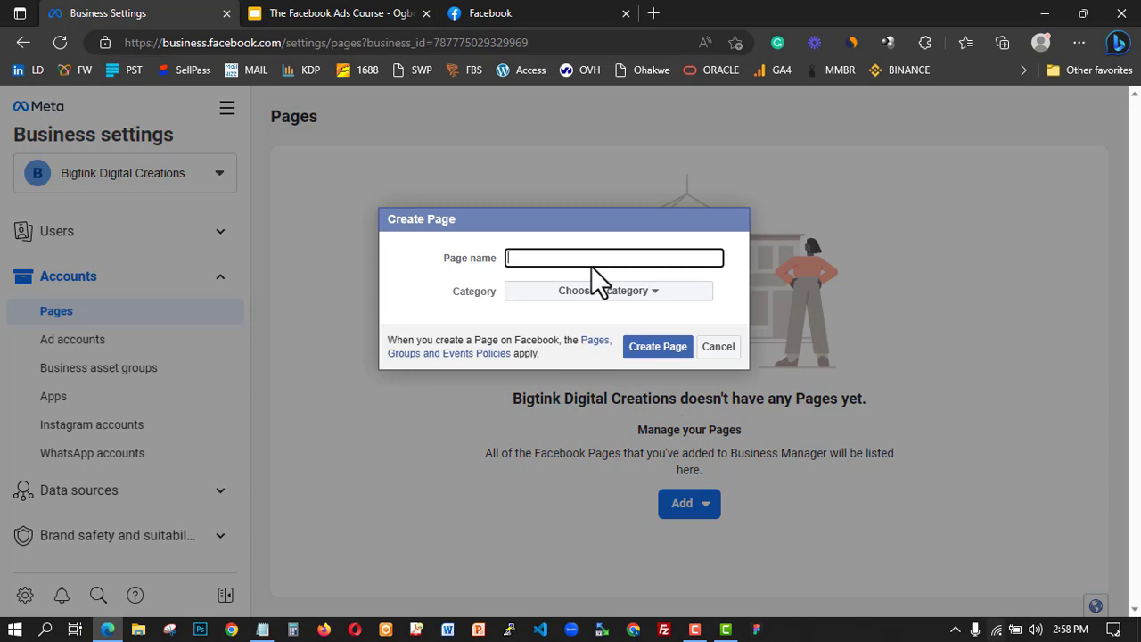
type("Learn With Ohakwe")
left_click(582, 294)
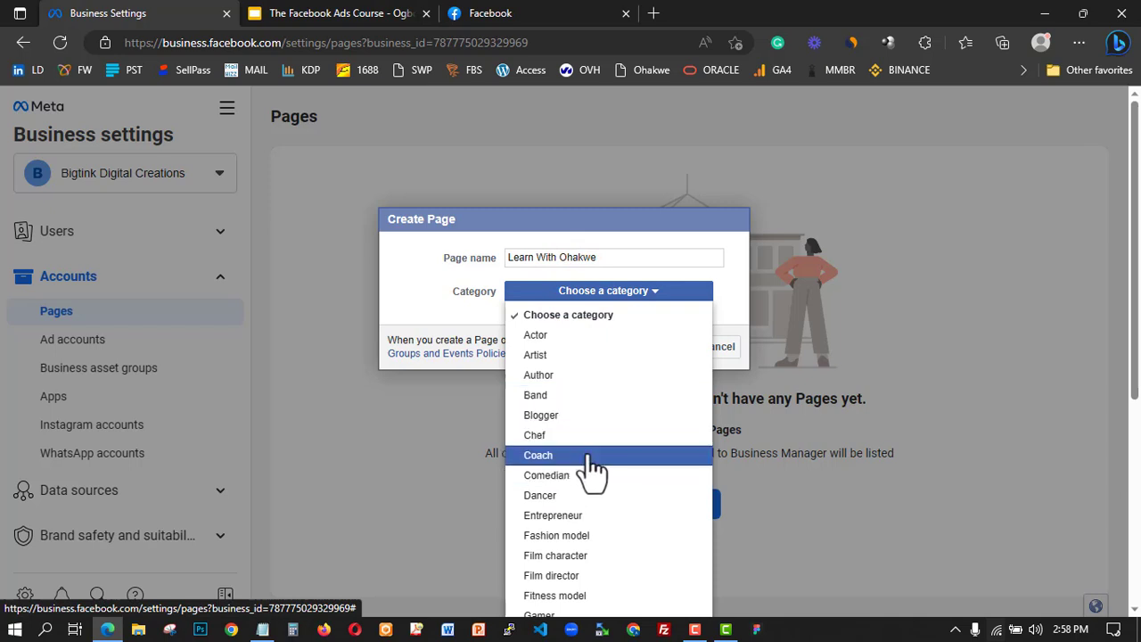
scroll(606, 541, "down", 2)
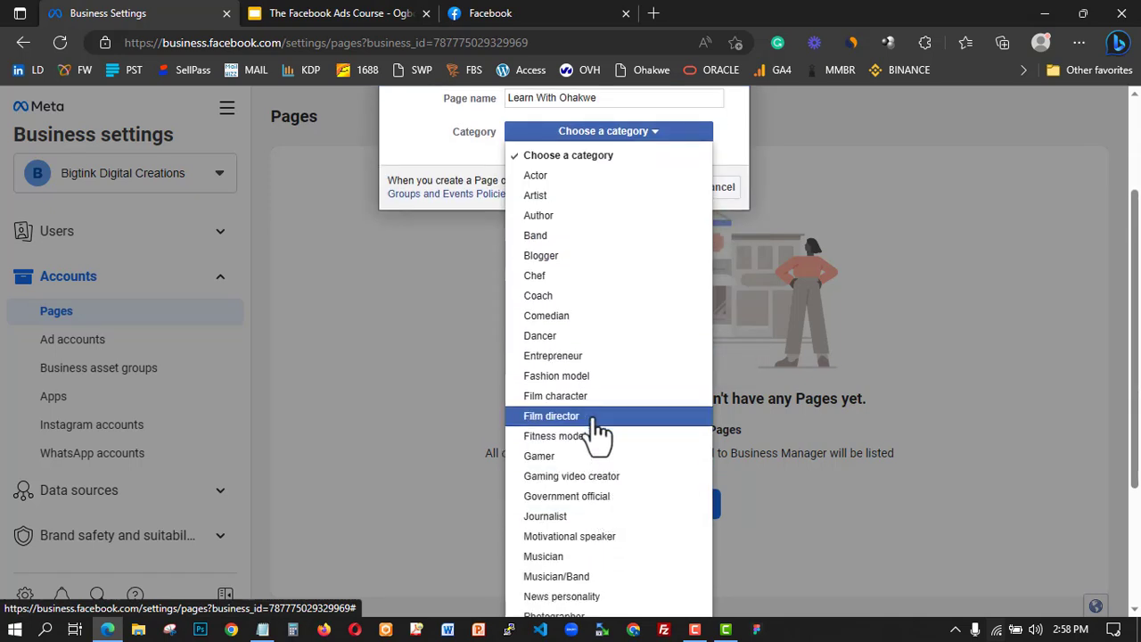
scroll(595, 437, "down", 3)
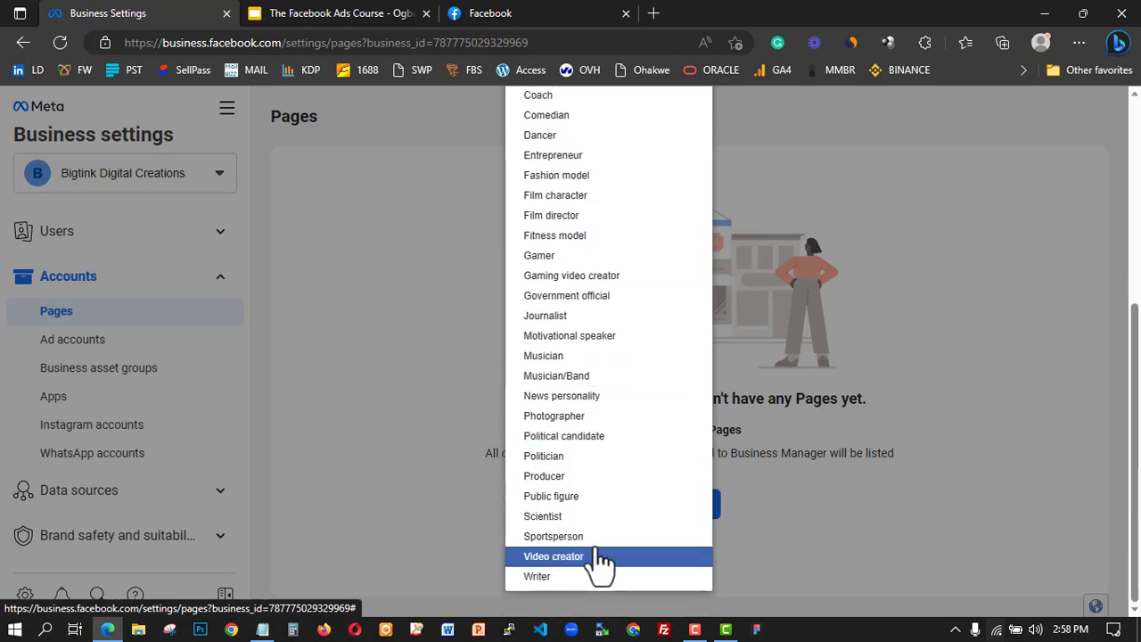
scroll(609, 419, "up", 1)
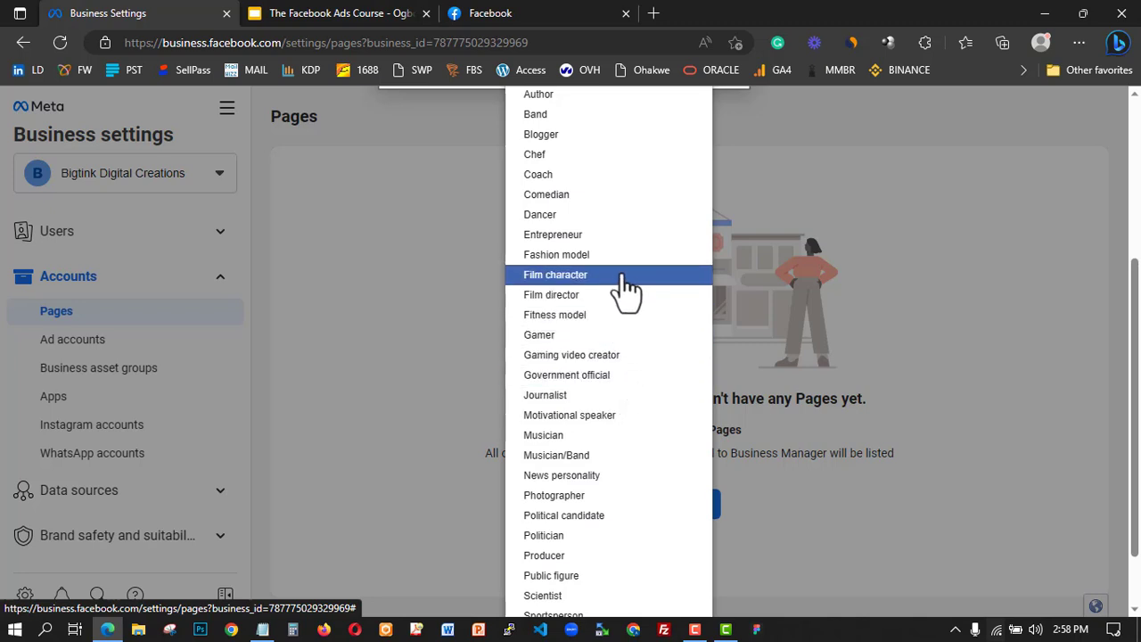
left_click(591, 233)
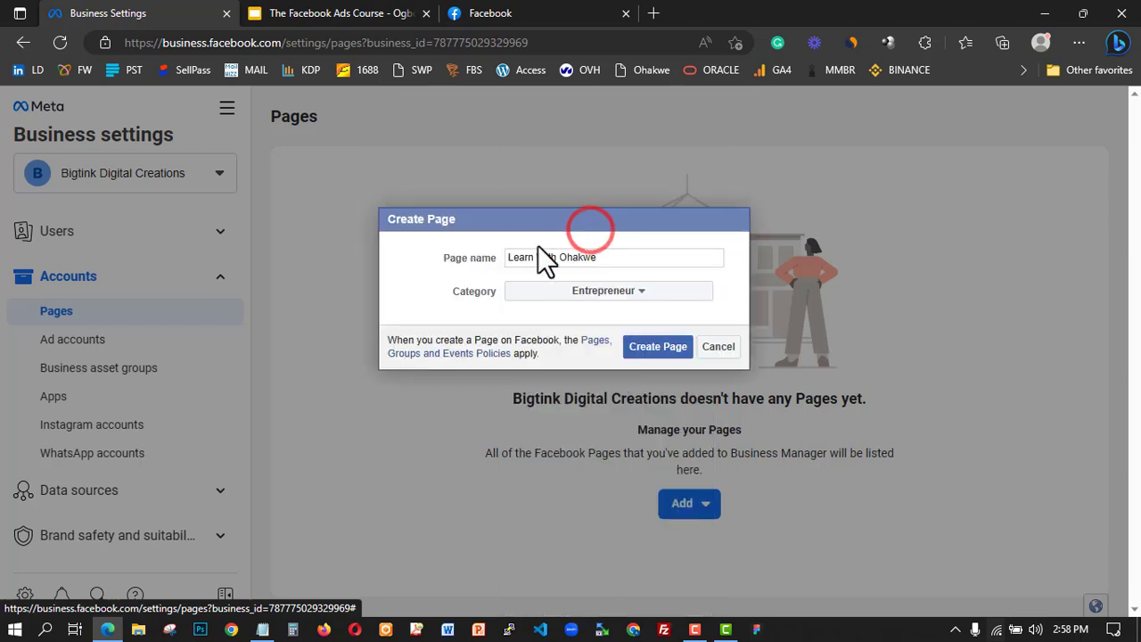
left_click(668, 346)
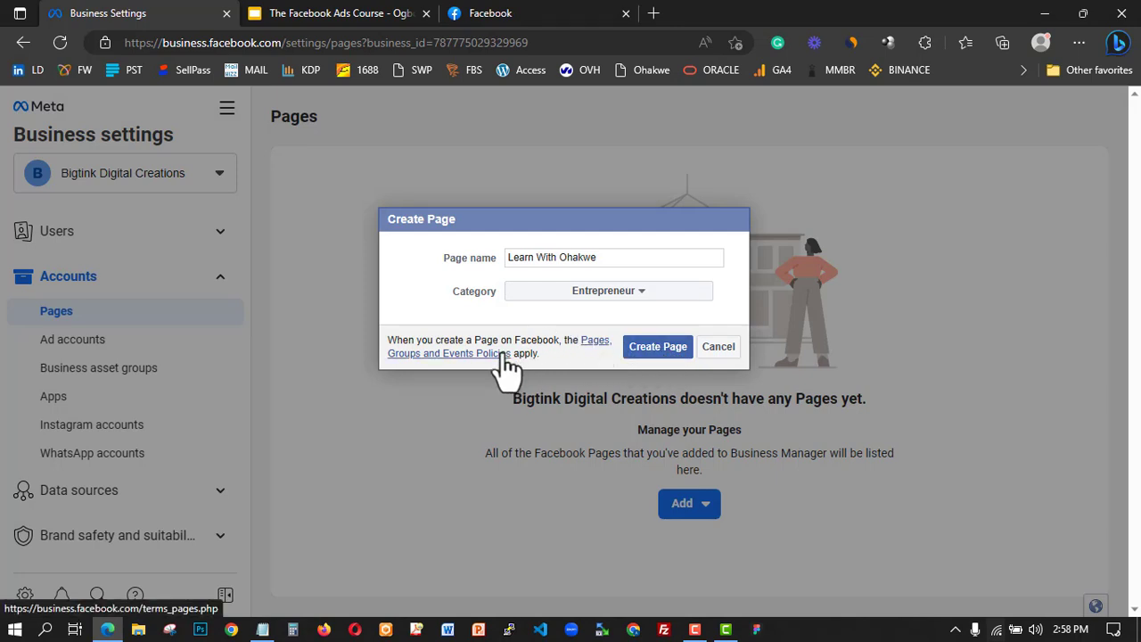
left_click(661, 346)
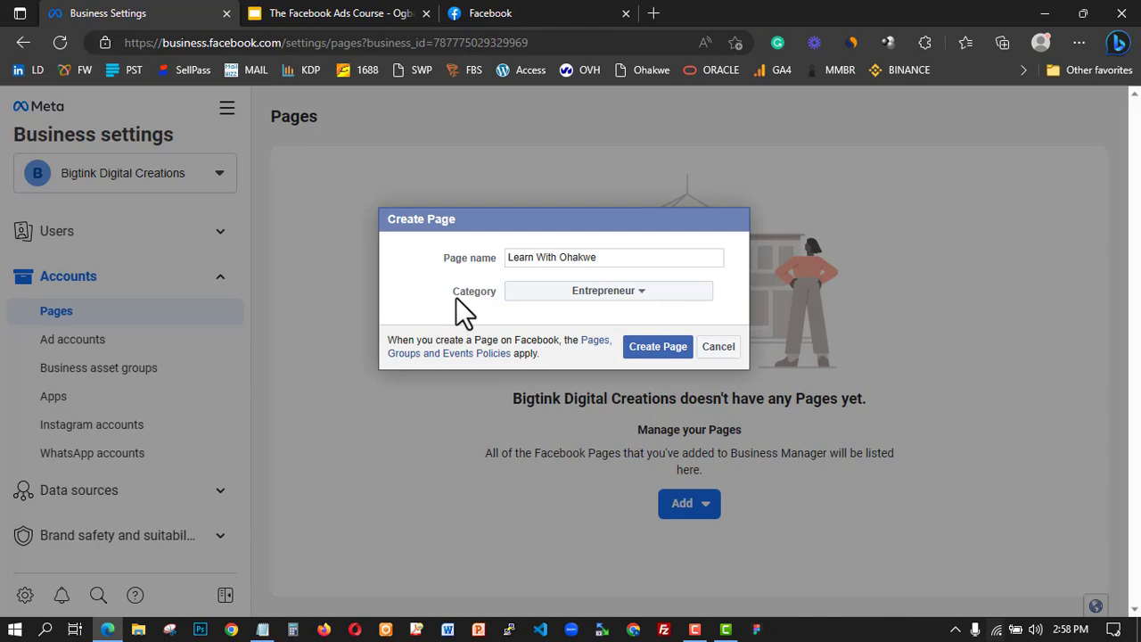
- Try creating the Page once more from the Create Page form
left_click(591, 13)
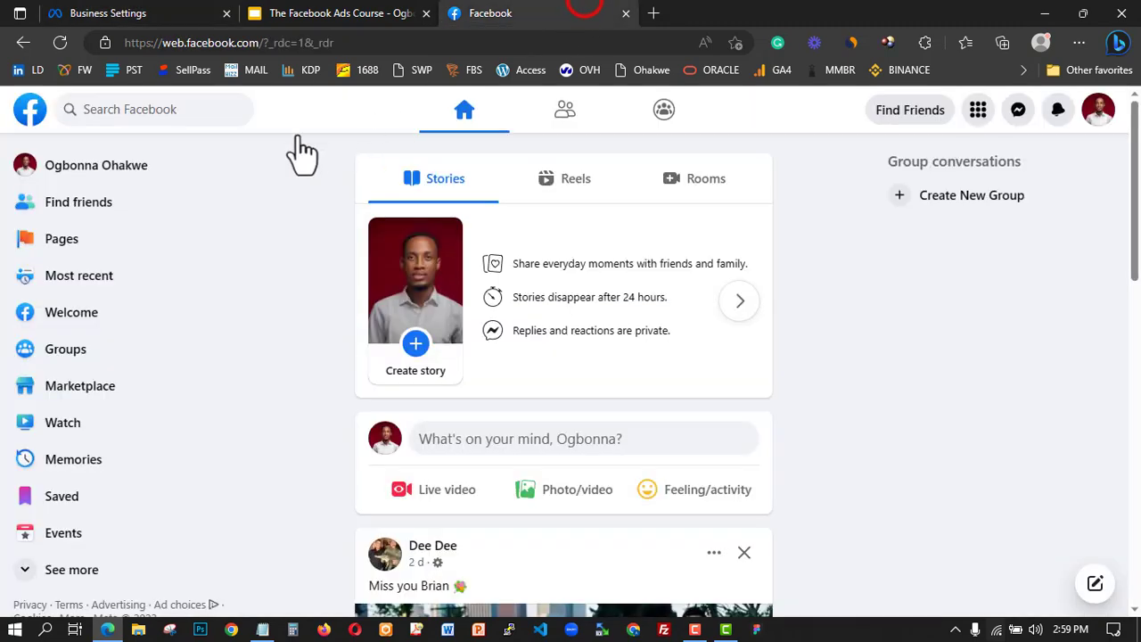
left_click(130, 9)
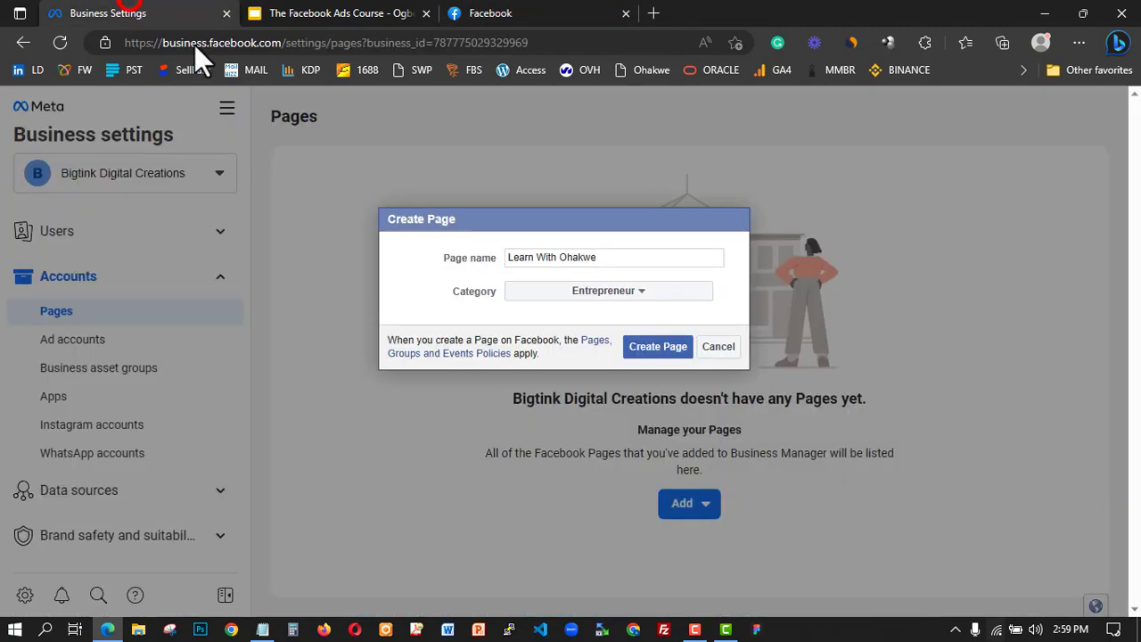
left_click(667, 346)
- Replace the start of the Page name with the owner's name, resubmit, then cancel and return
left_click_drag(564, 258, 514, 258)
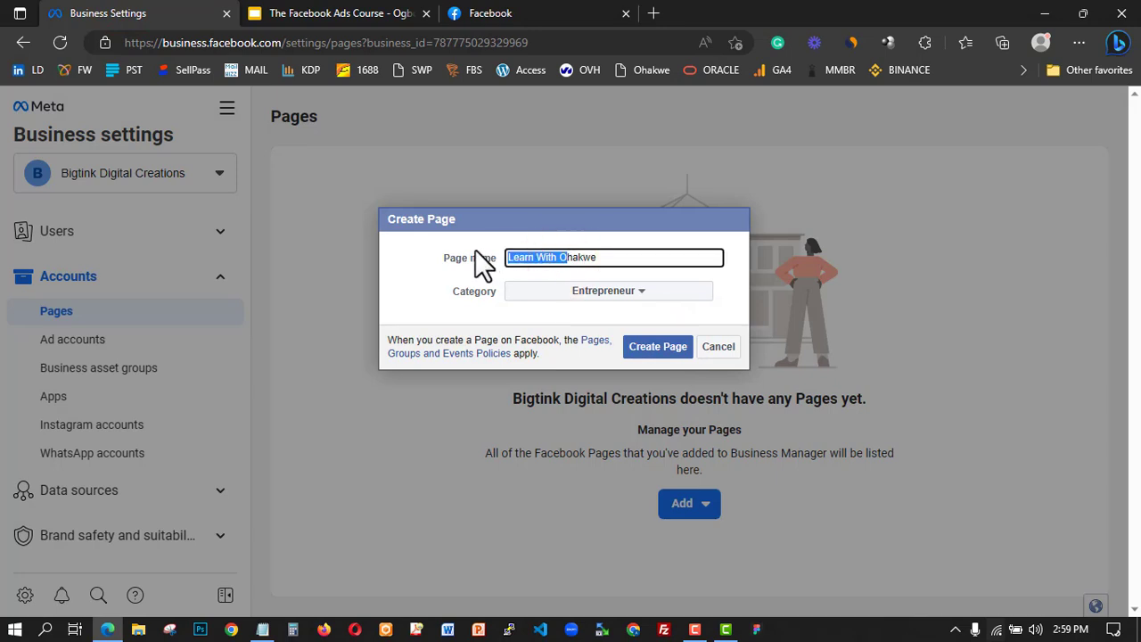
key("BackSpace")
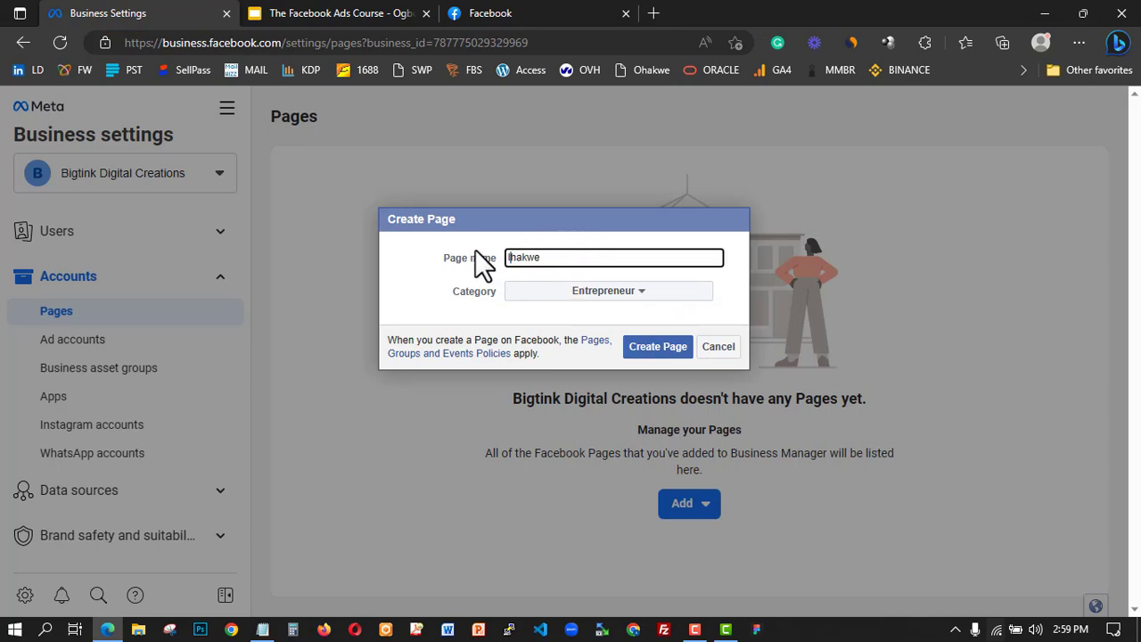
type("Ogbonna O")
left_click(646, 356)
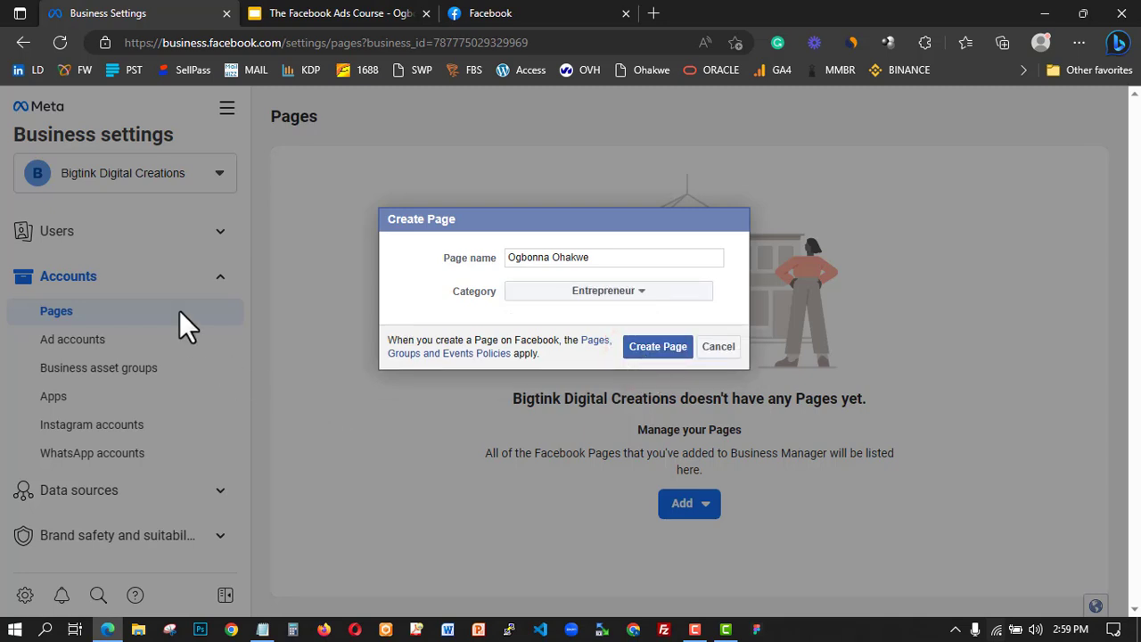
left_click(719, 347)
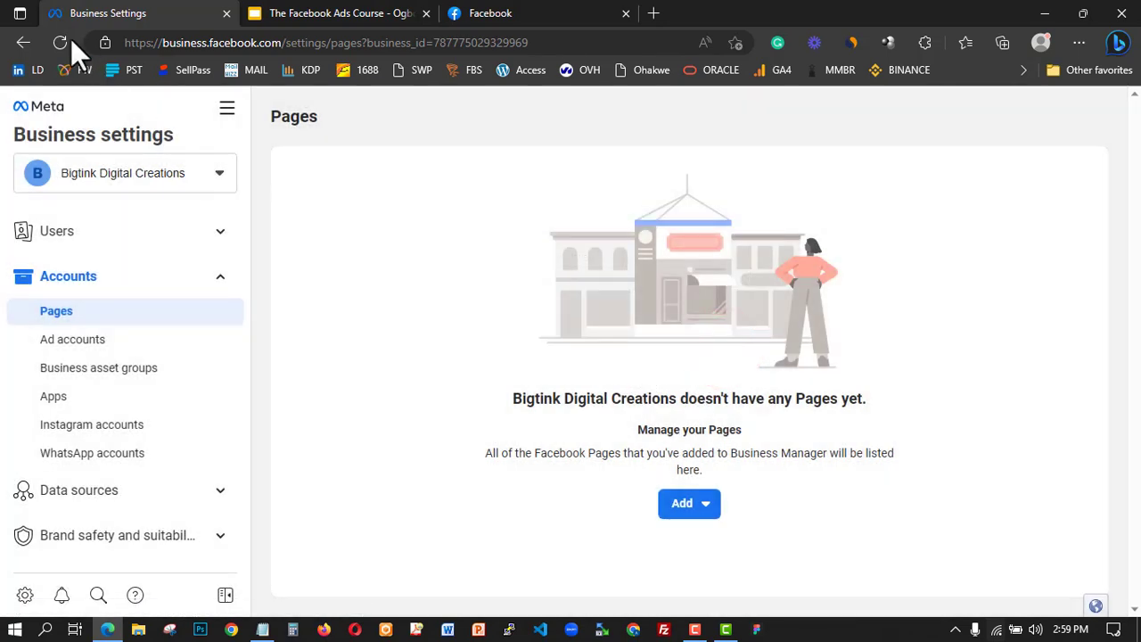
left_click(23, 42)
left_click(60, 42)
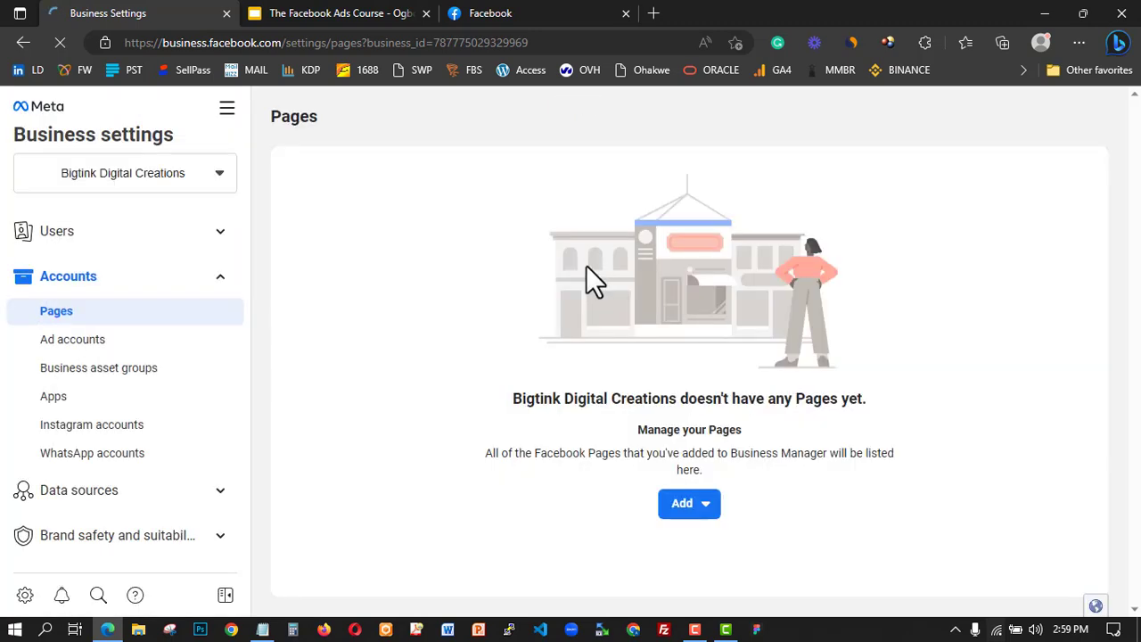
- Start a new Page on Facebook and name it 'Learn With Ohakwe'
left_click(500, 13)
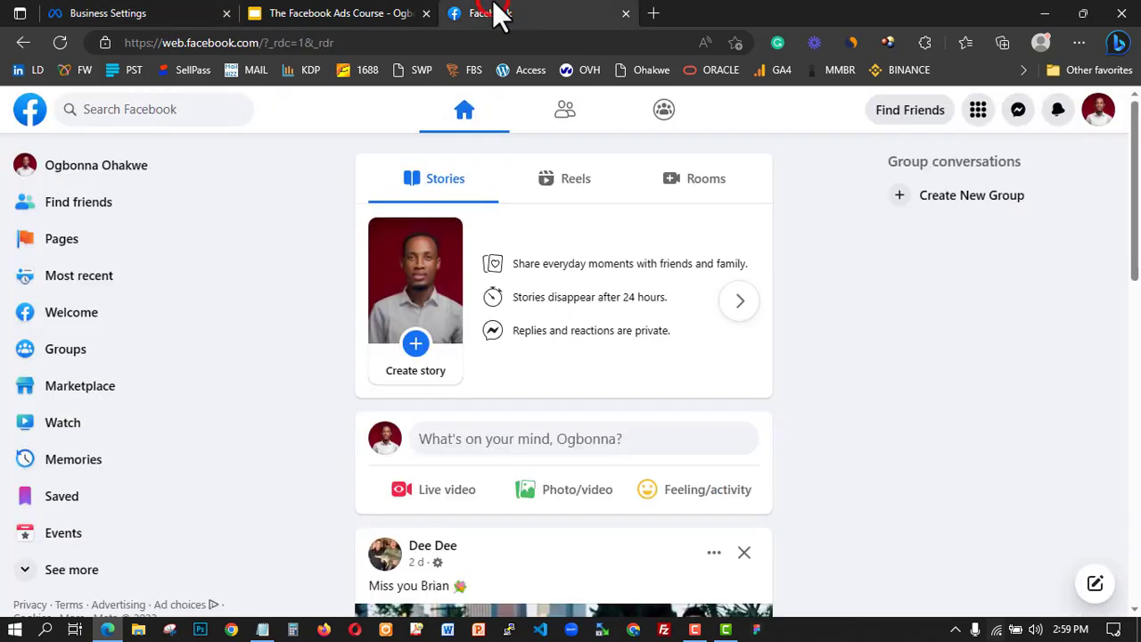
left_click(88, 244)
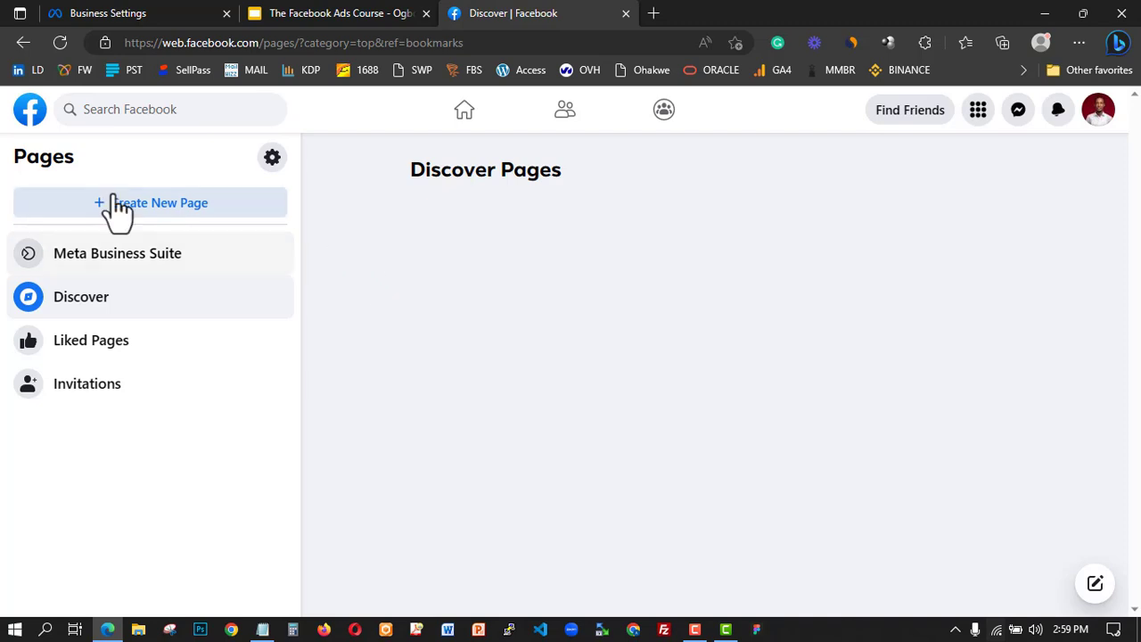
left_click(192, 206)
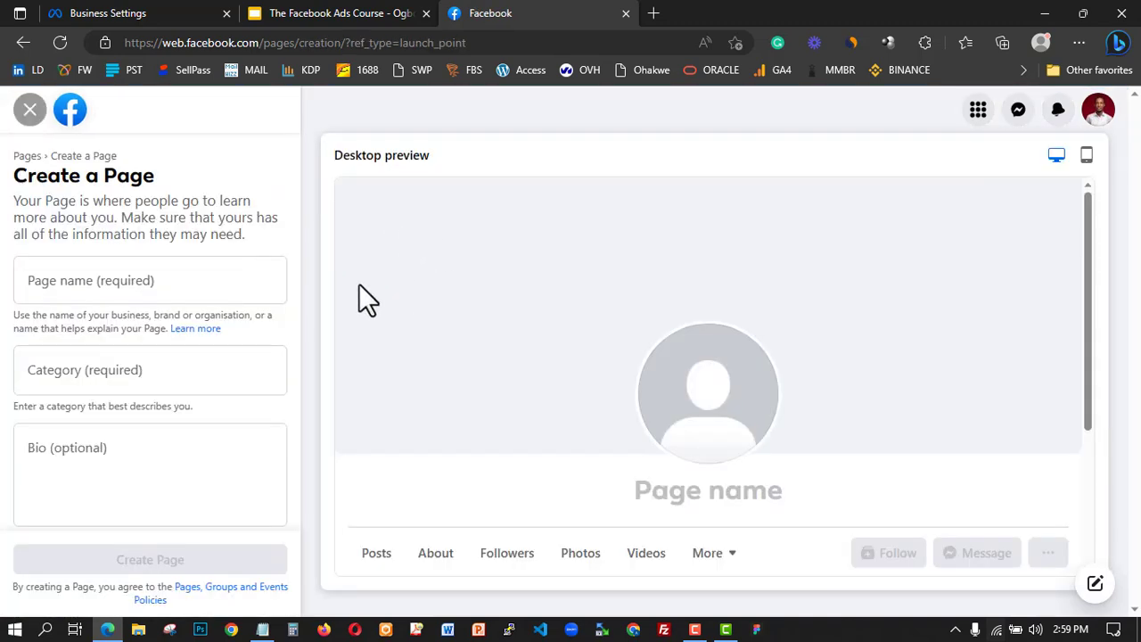
left_click(114, 275)
type("L")
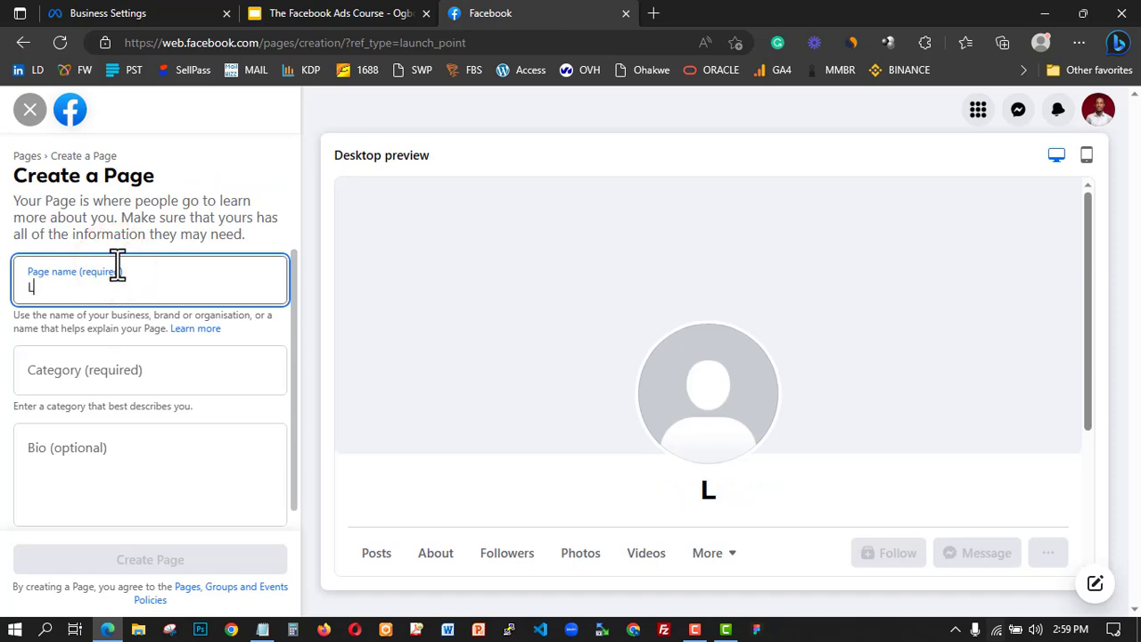
type("earn With Ohakwe")
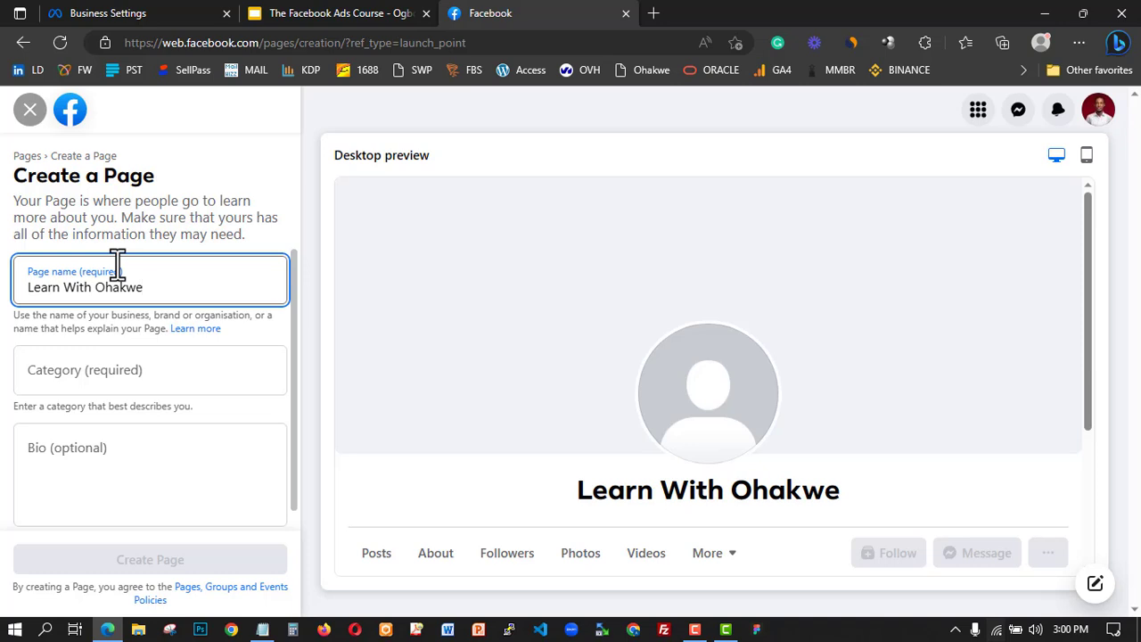
- Set the Page category to Coach, replacing the 'entrepre' search
left_click(123, 382)
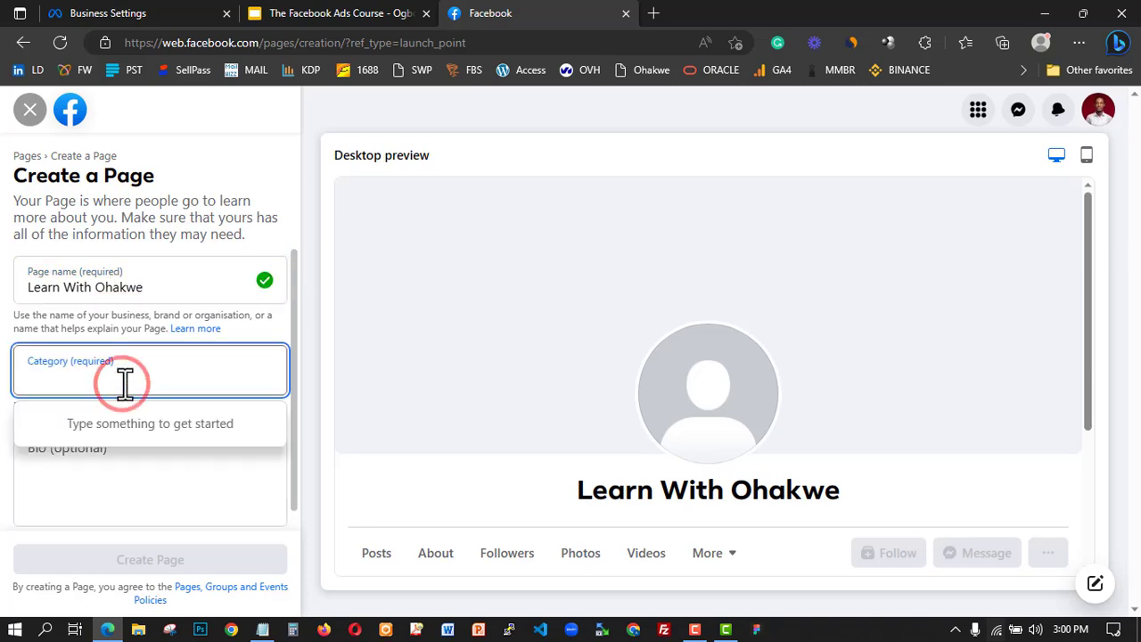
type("entr")
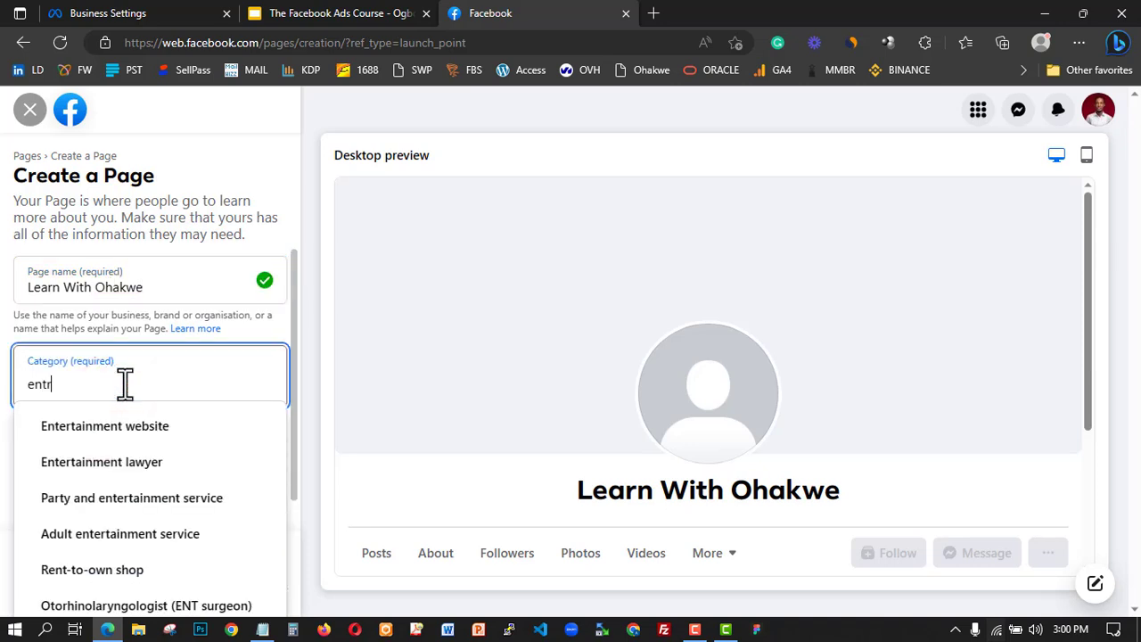
type("epre")
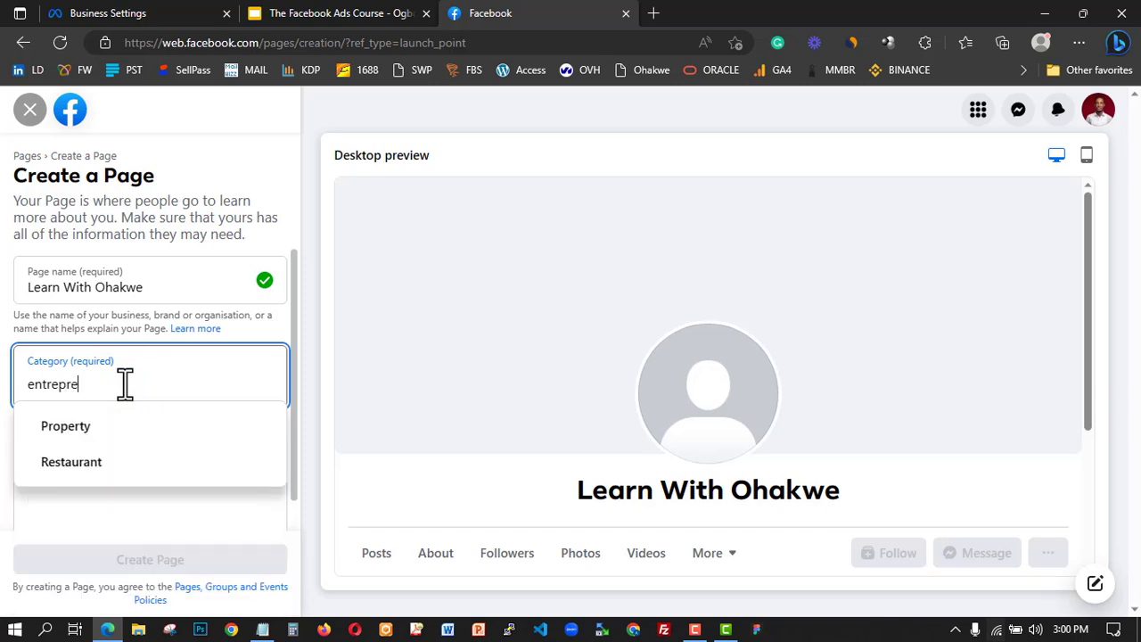
key("ctrl+a")
type("coach")
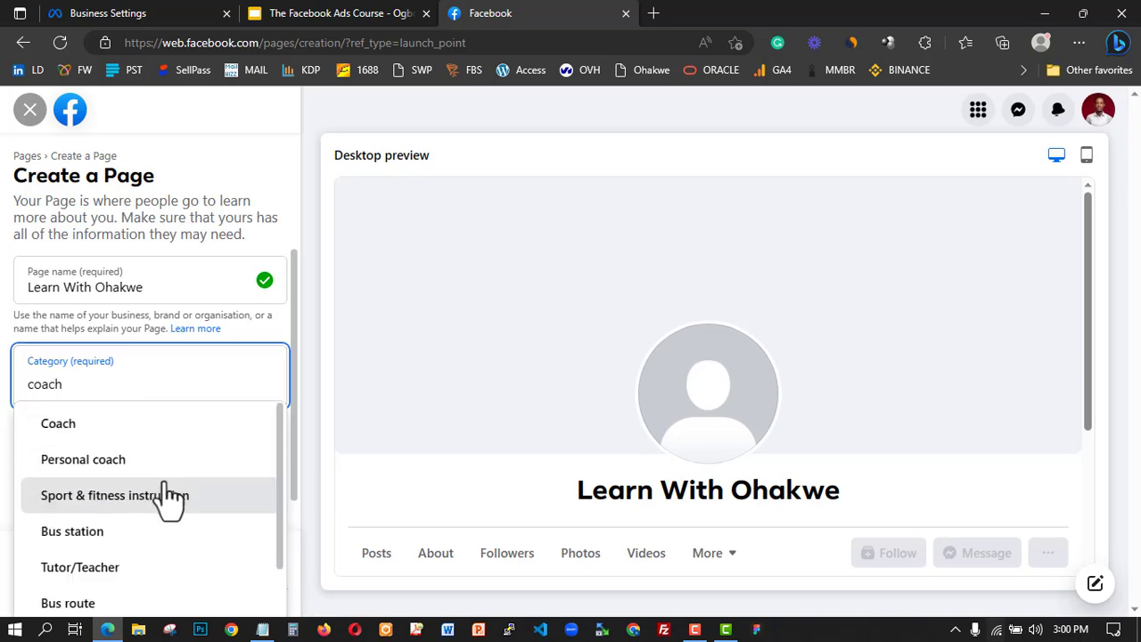
scroll(161, 502, "down", 1)
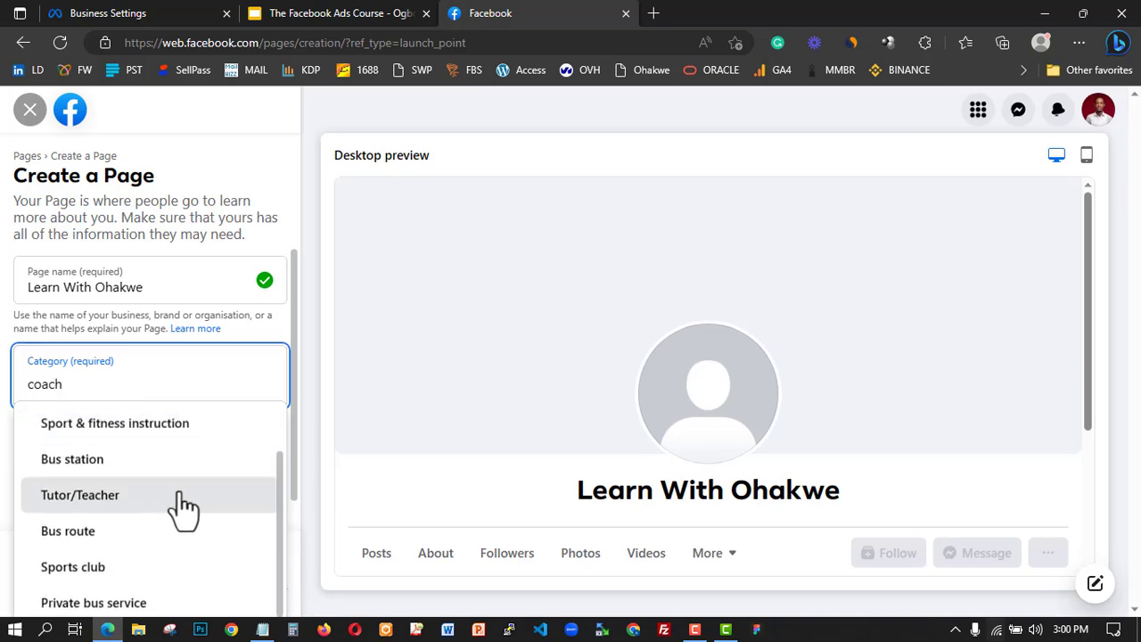
scroll(178, 512, "down", 1)
scroll(161, 500, "up", 2)
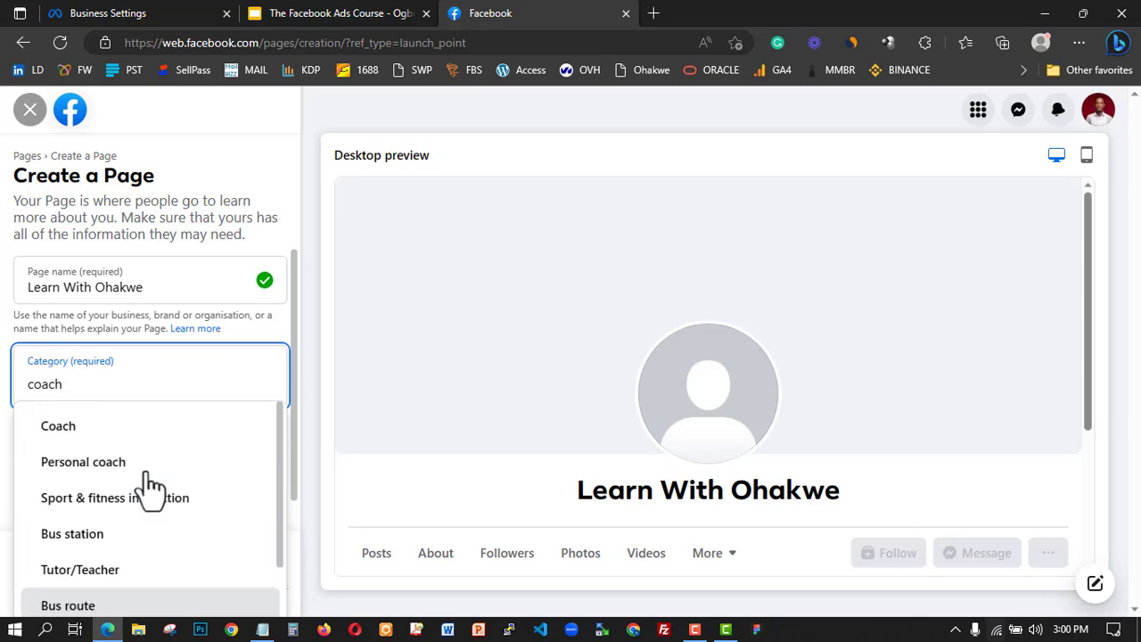
left_click(139, 431)
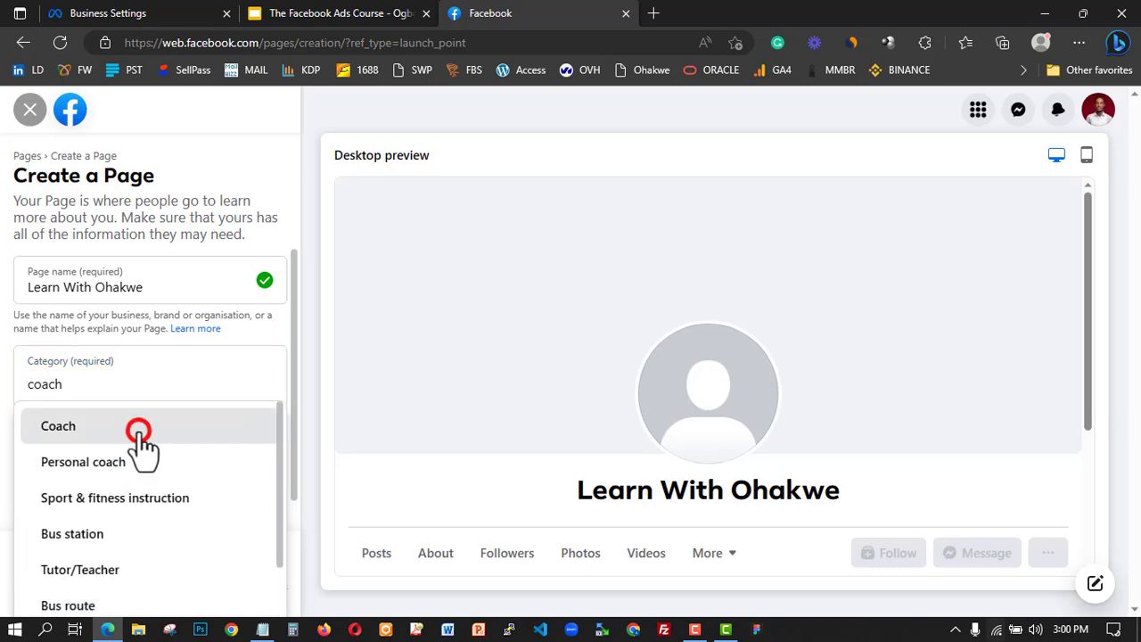
left_click(115, 461)
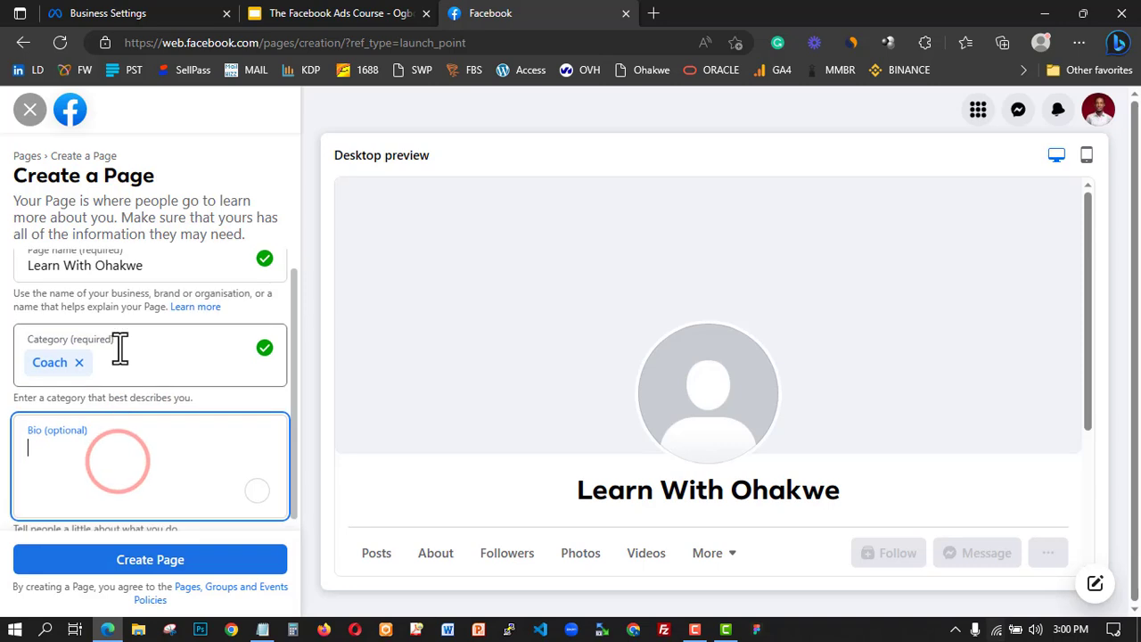
- Enter a one-line bio naming the owner as a business coach
type("O")
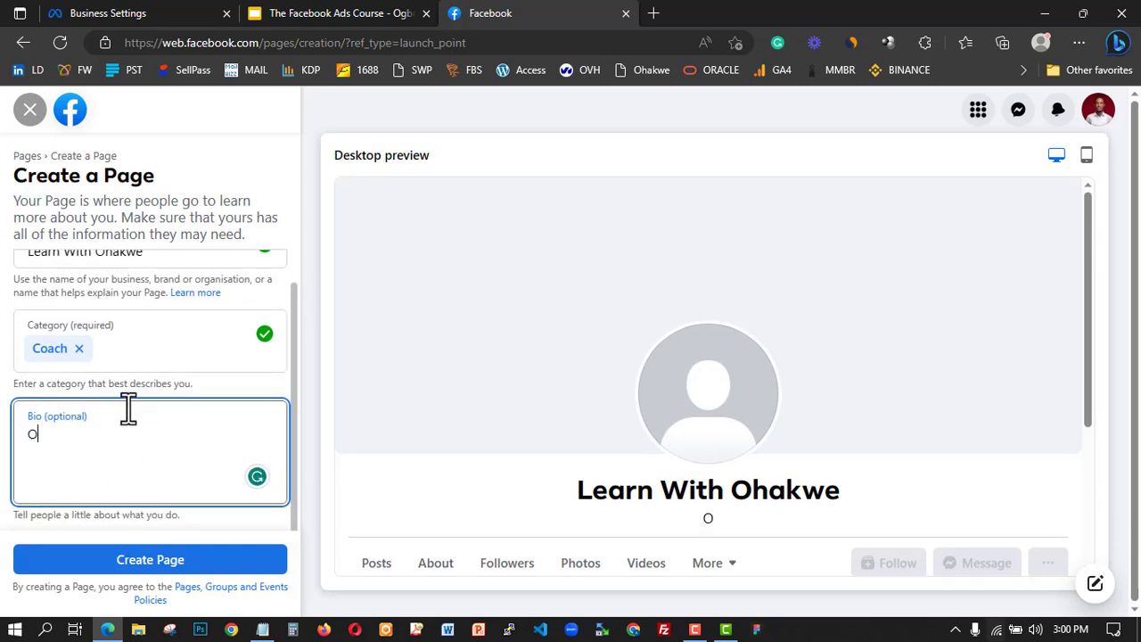
type("gbonna O")
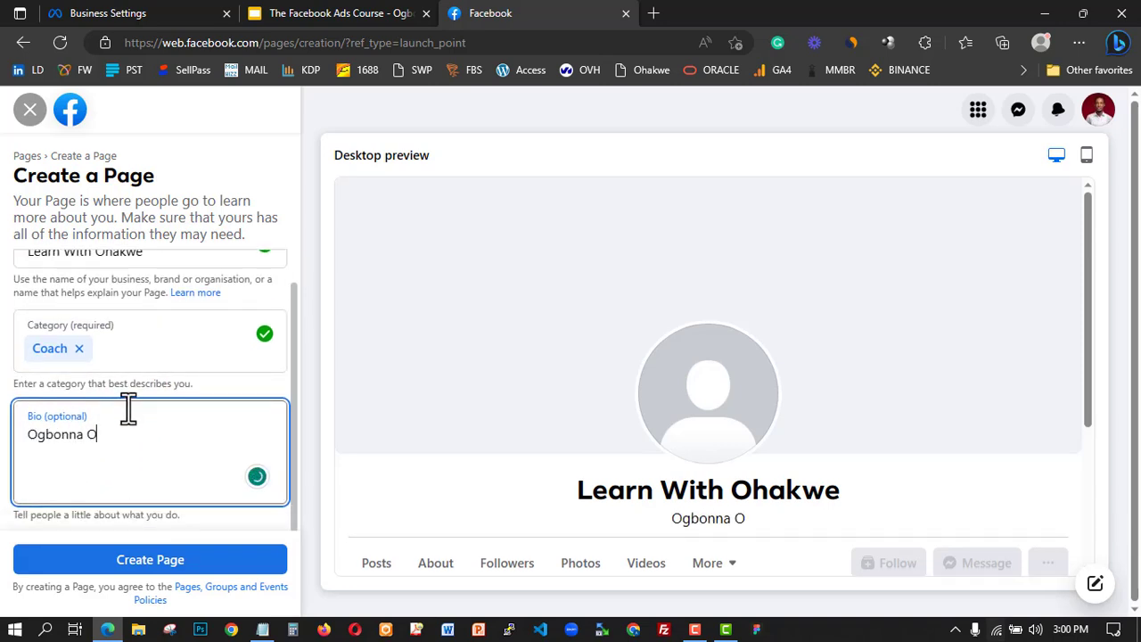
type("hakwe is")
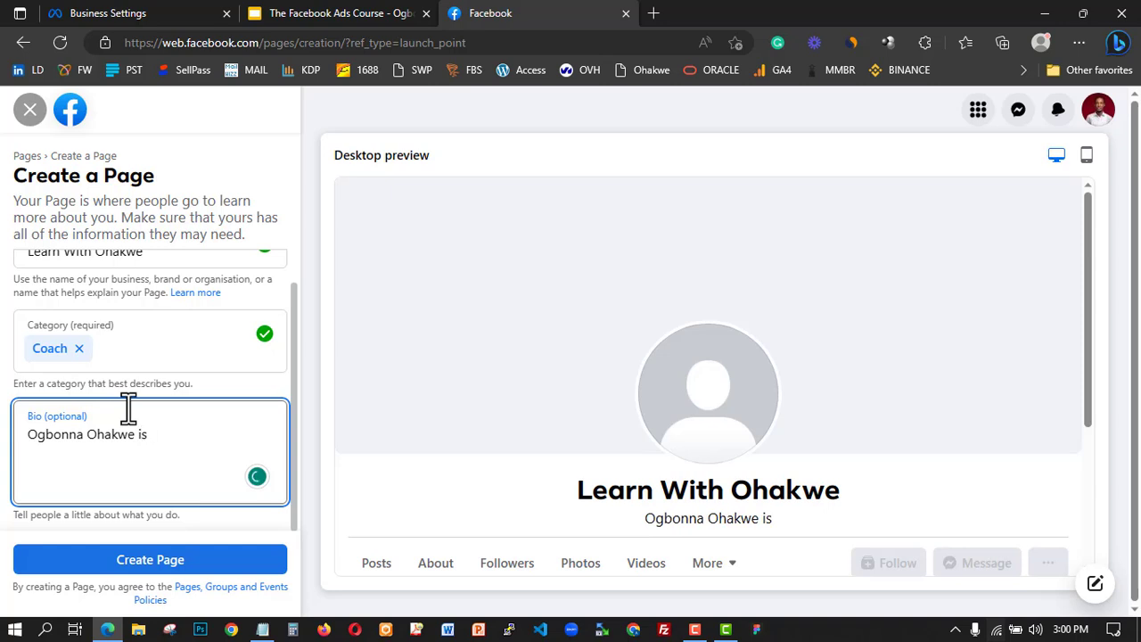
type(" busine")
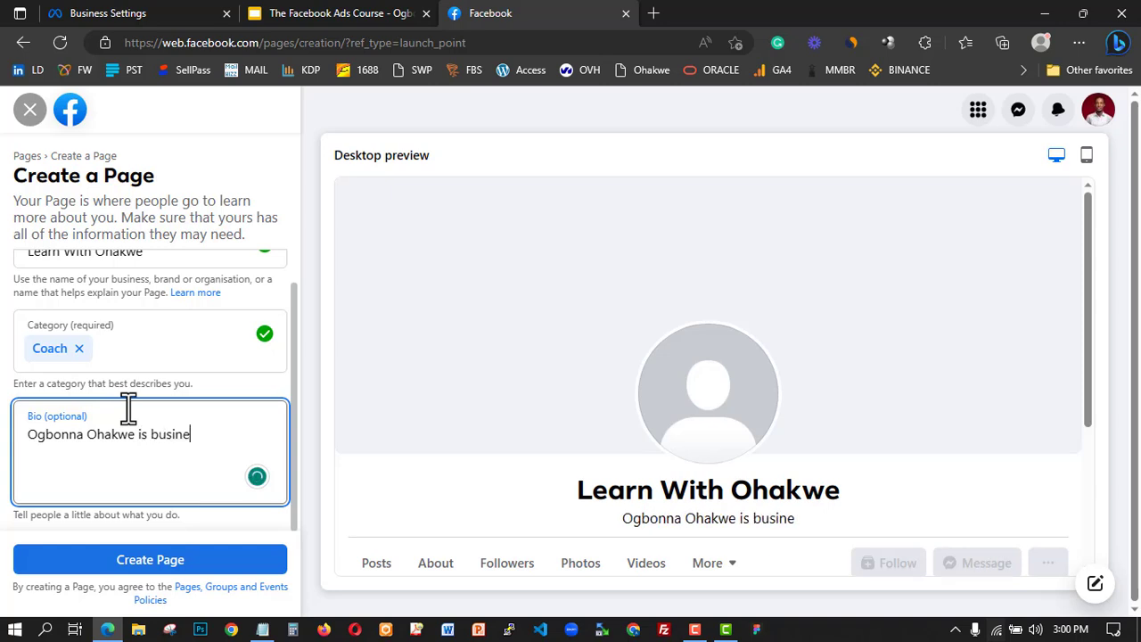
type("ss coach")
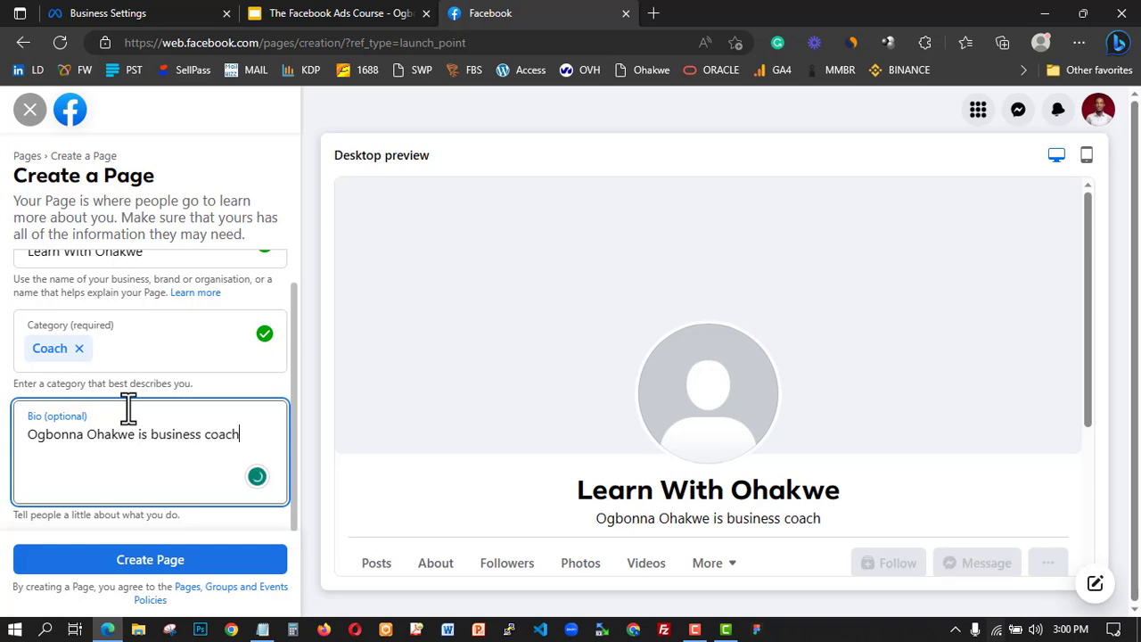
type(".")
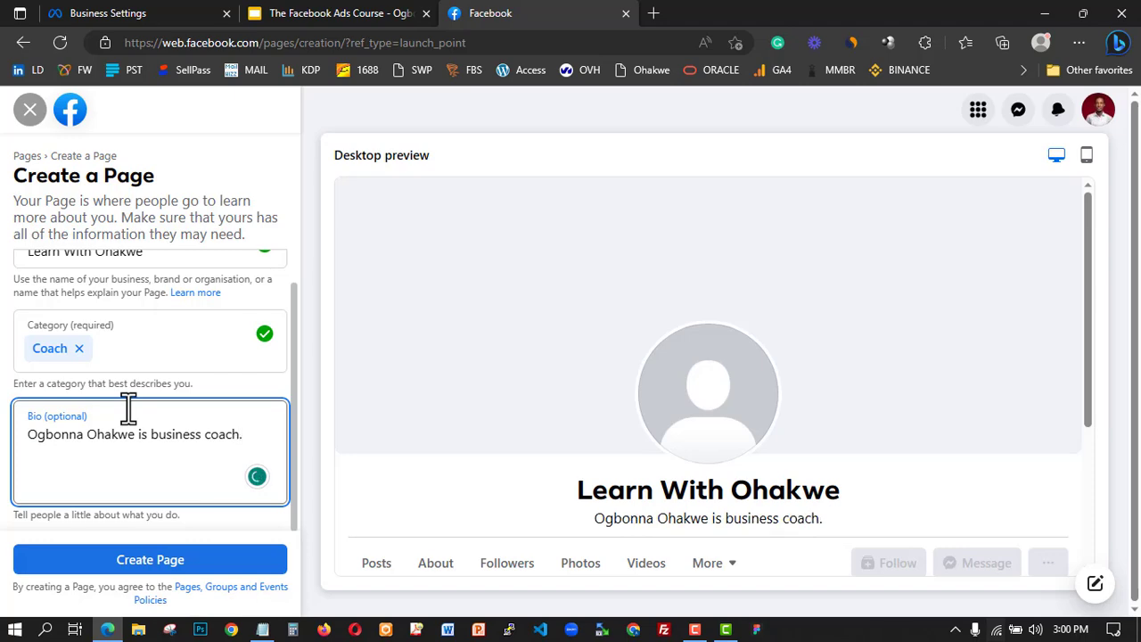
- Open the owner's website in a new tab from the 'ogb' address suggestion
left_click(656, 13)
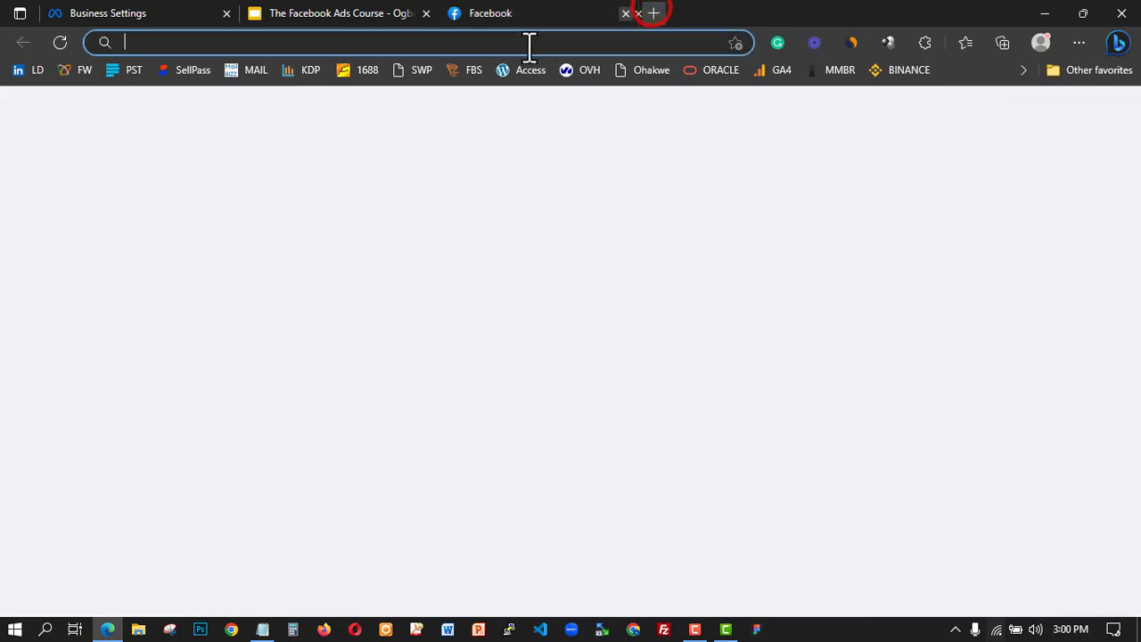
type("ogbonnaohakwe.com.ng")
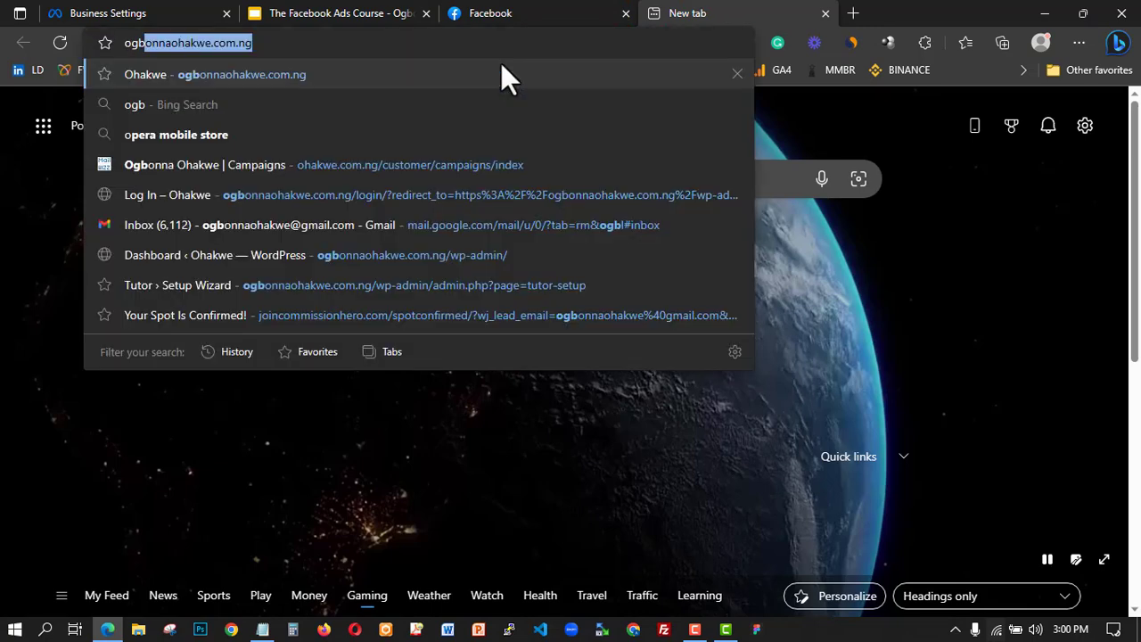
key("Return")
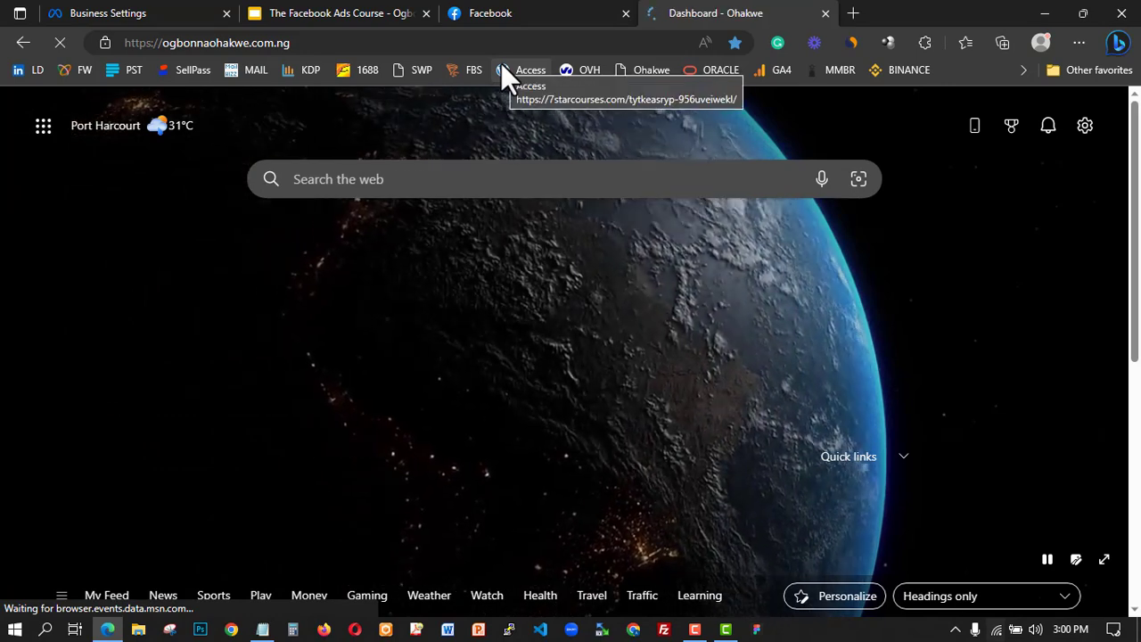
- Clear the draft bio on the Facebook Create a Page form
left_click(488, 13)
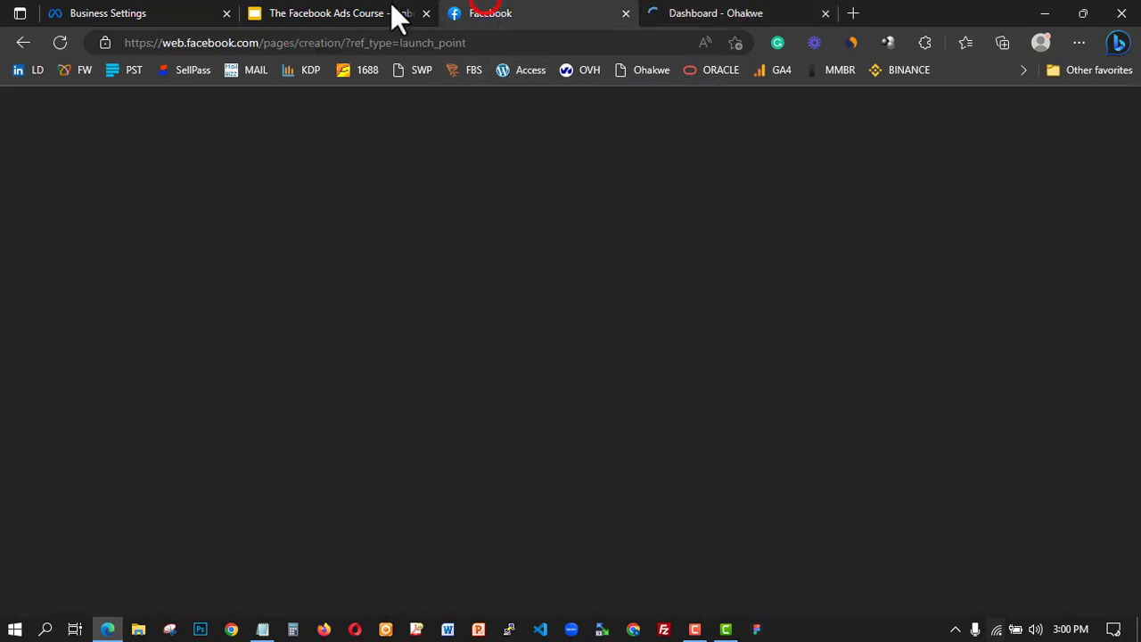
left_click(316, 11)
left_click(515, 19)
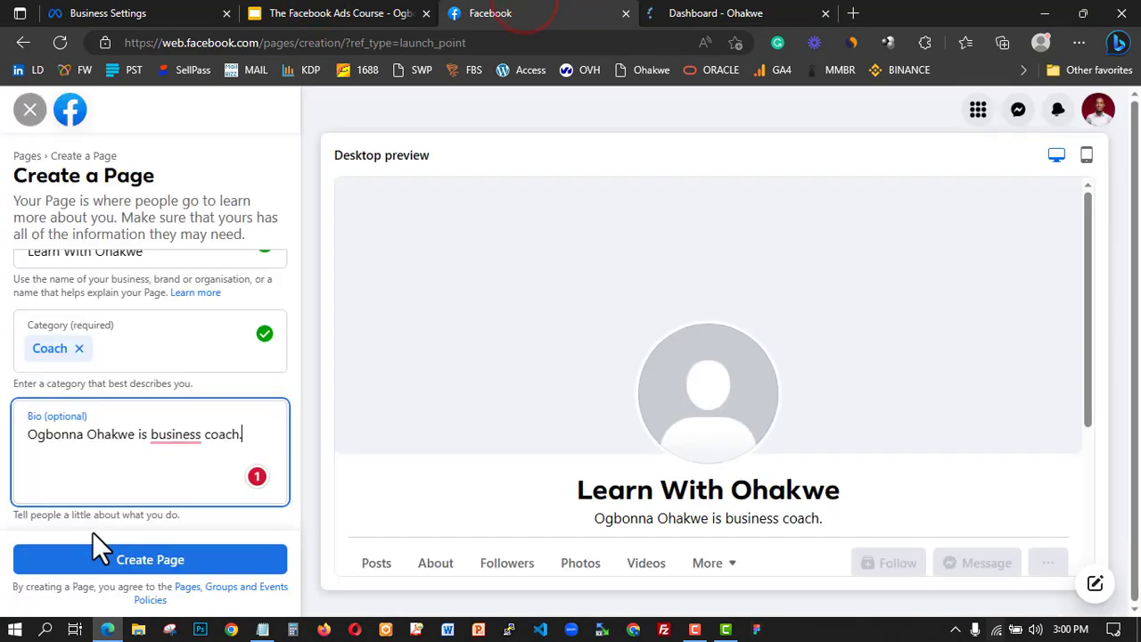
key("ctrl+a")
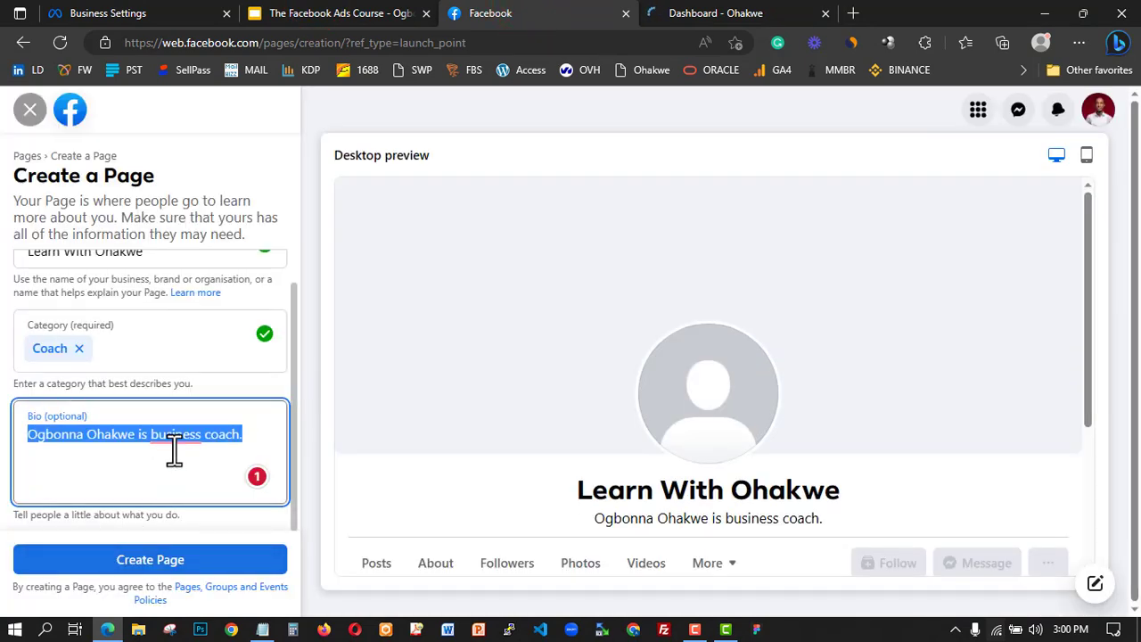
key("BackSpace")
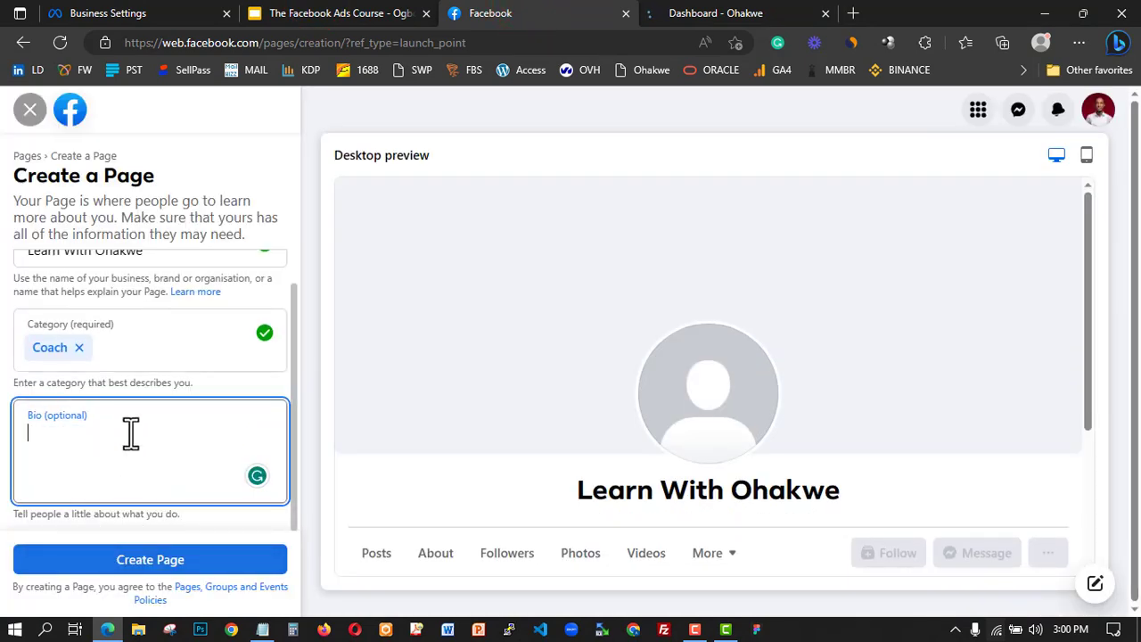
left_click(725, 12)
- Select the opening about-me paragraph on the owner's website
scroll(422, 295, "down", 5)
scroll(357, 274, "down", 5)
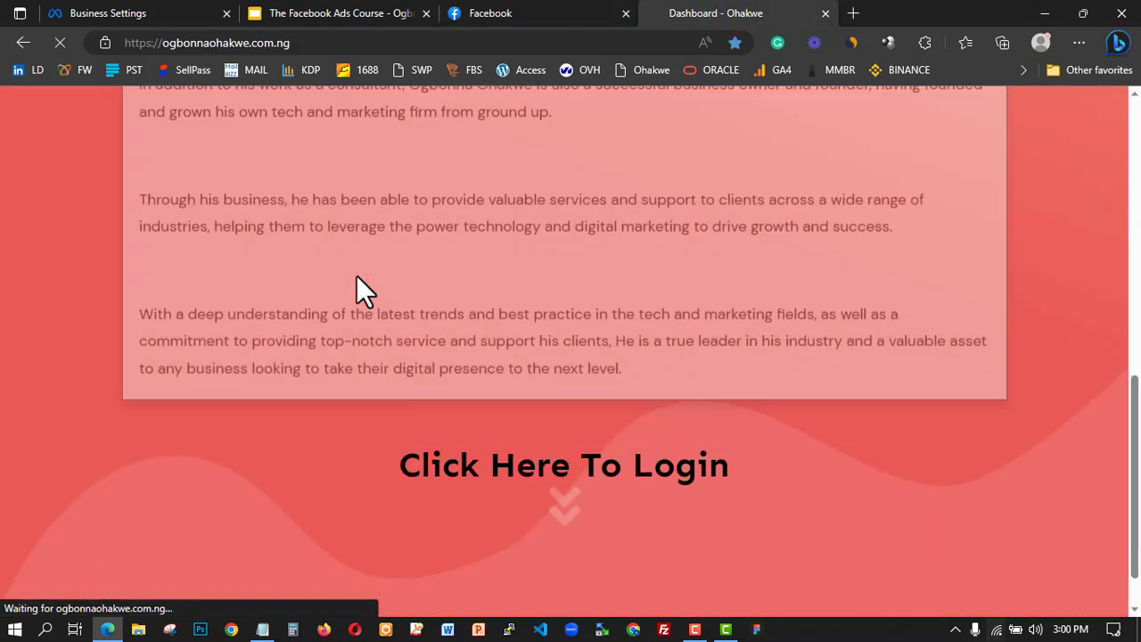
scroll(324, 273, "up", 10)
scroll(300, 285, "down", 3)
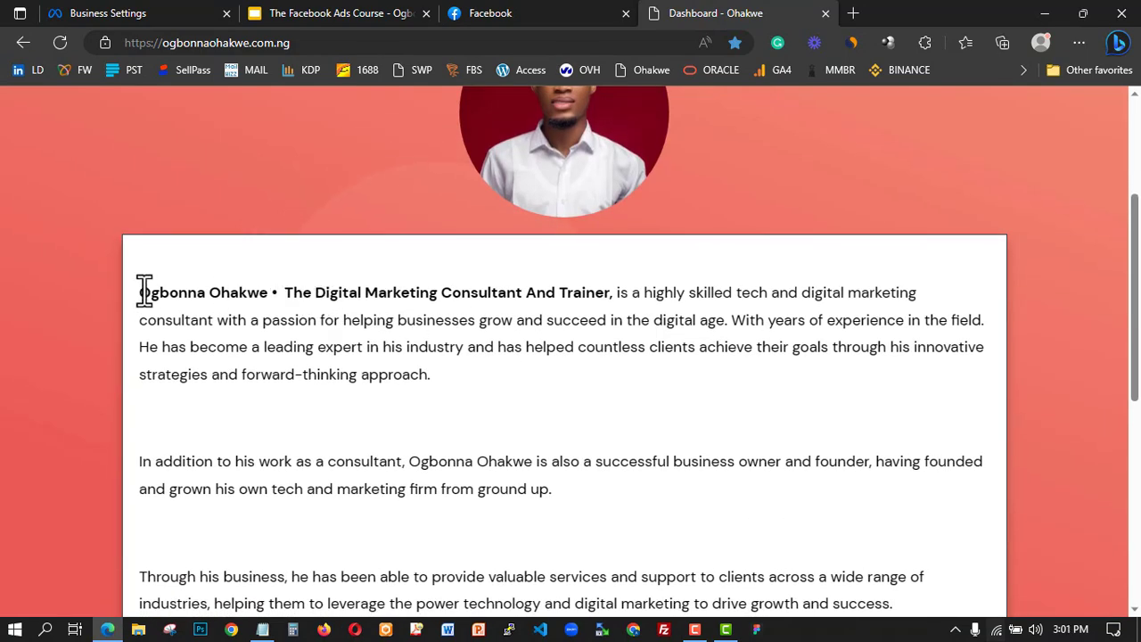
left_click_drag(140, 292, 481, 378)
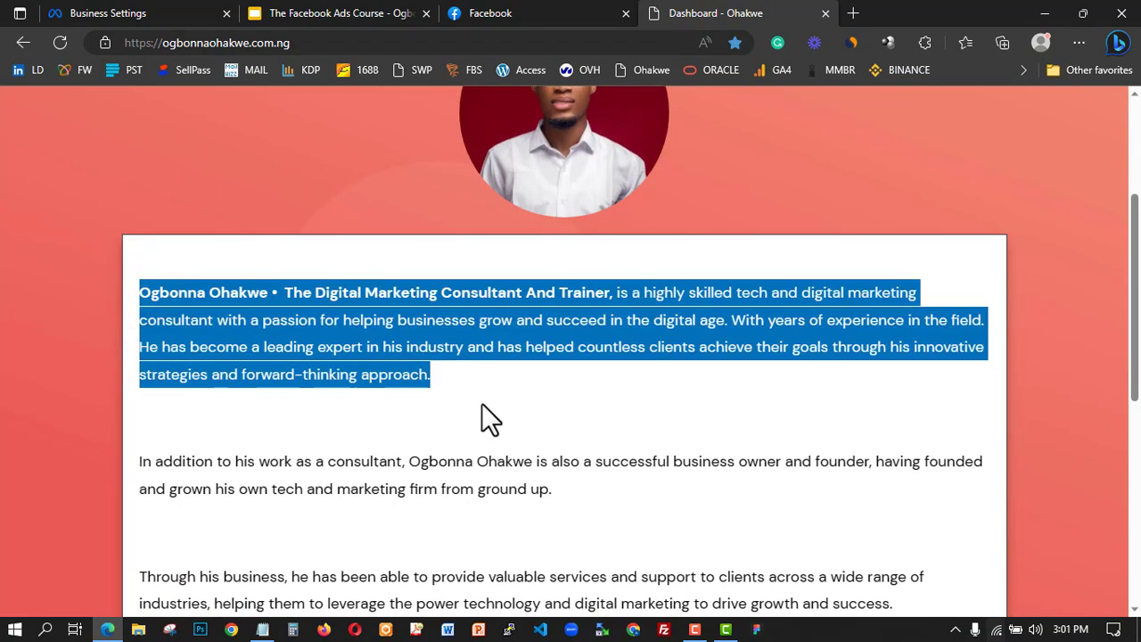
- Paste the copied paragraph as the Page bio and submit the Page
left_click(530, 13)
left_click(125, 425)
type("Ogbonna Ohakwe • The Digital Marketing Consultant And Trainer, is a highly skilled tech and digital")
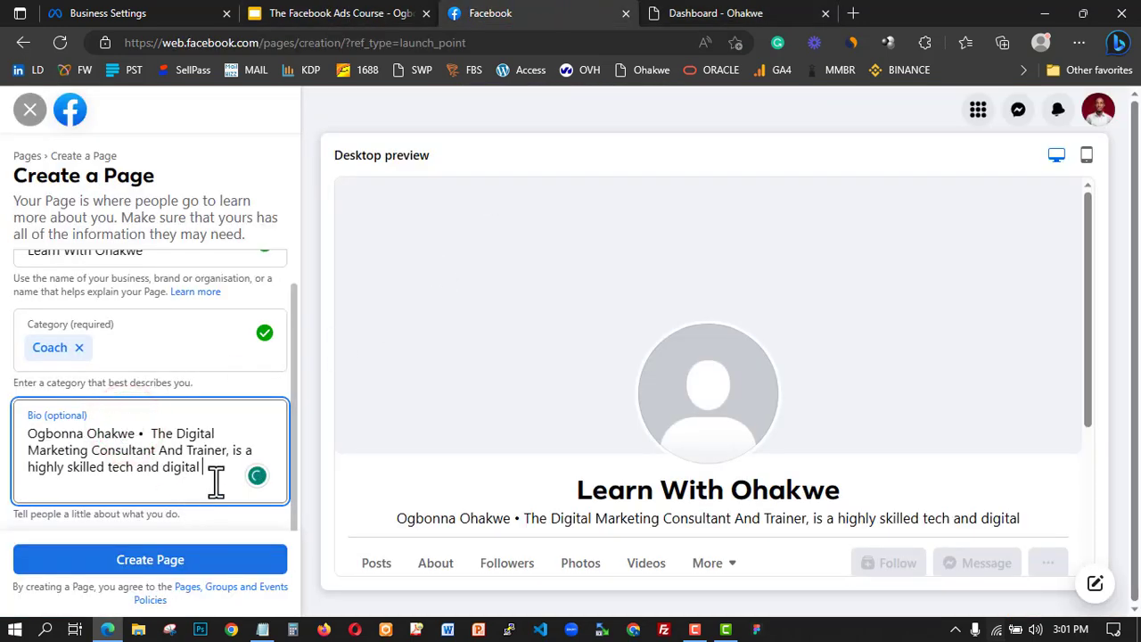
left_click(170, 559)
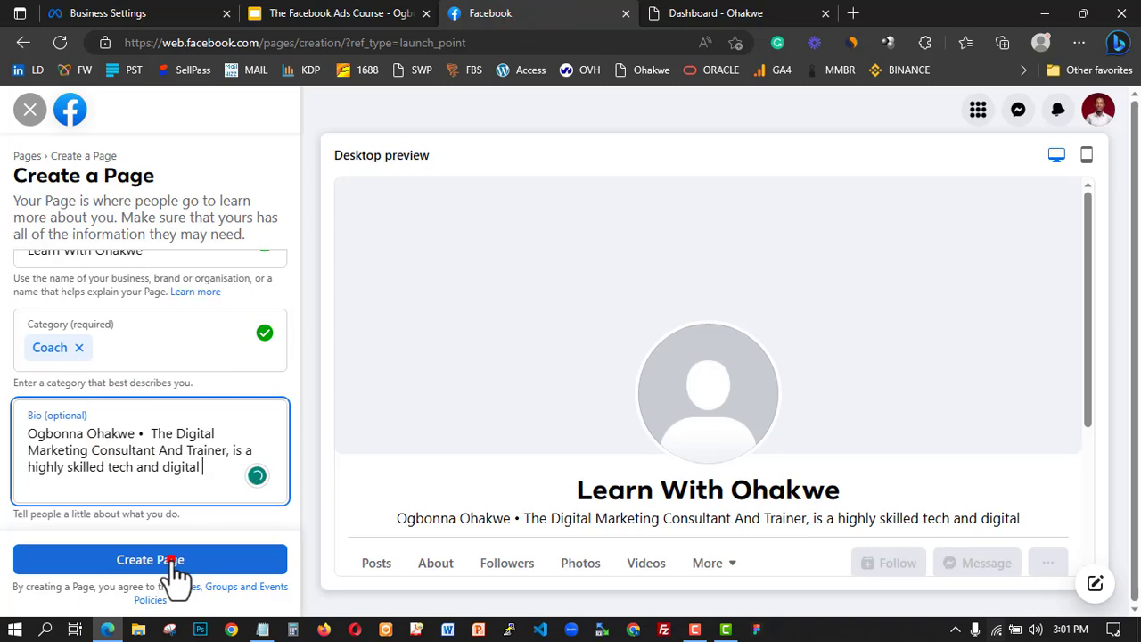
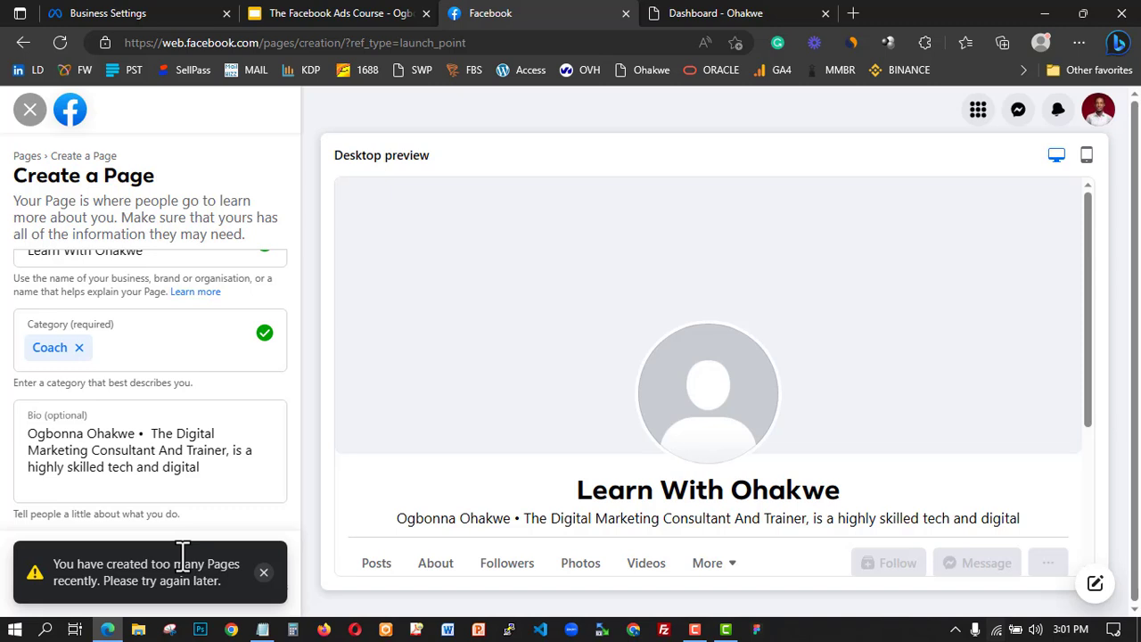
- Check the empty Pages list in Business Settings, then switch to the personal website tab
left_click(120, 13)
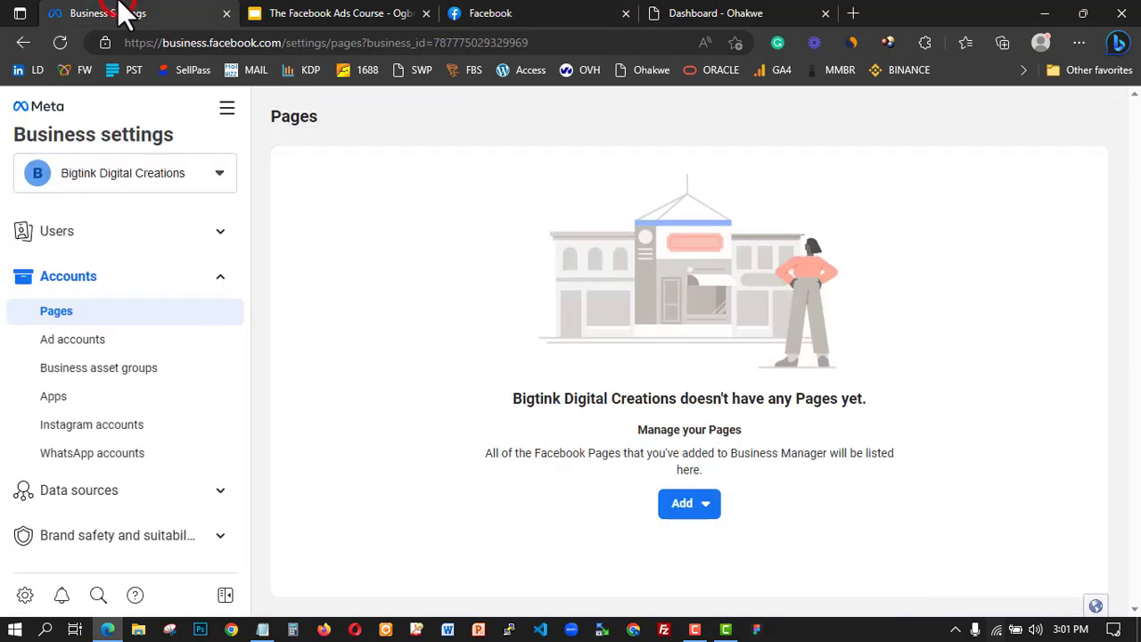
left_click(709, 505)
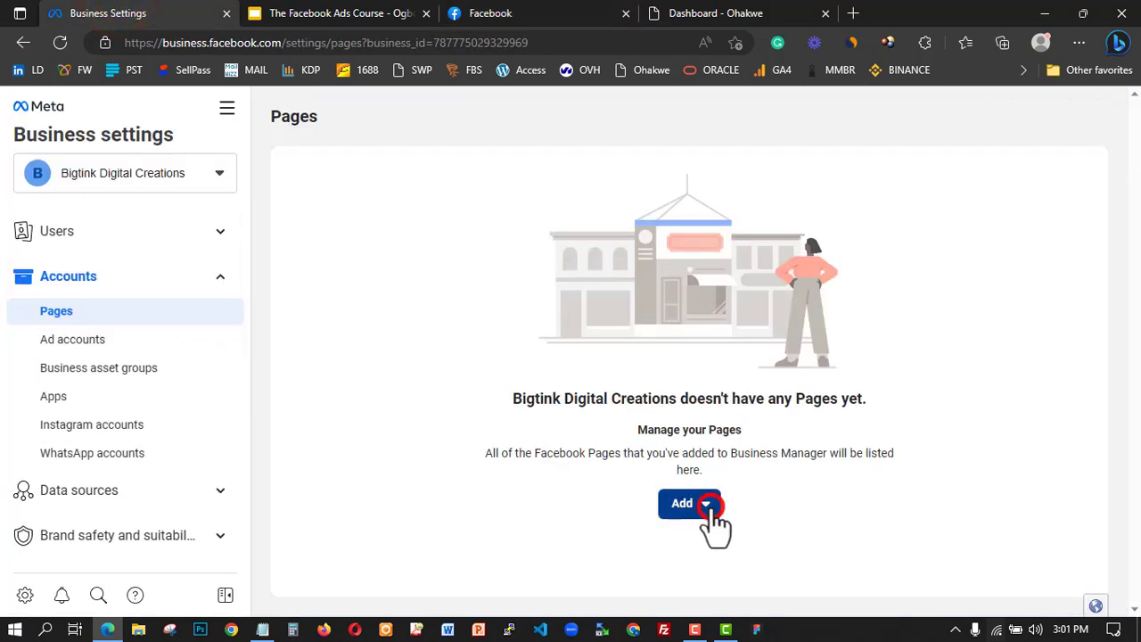
left_click(748, 13)
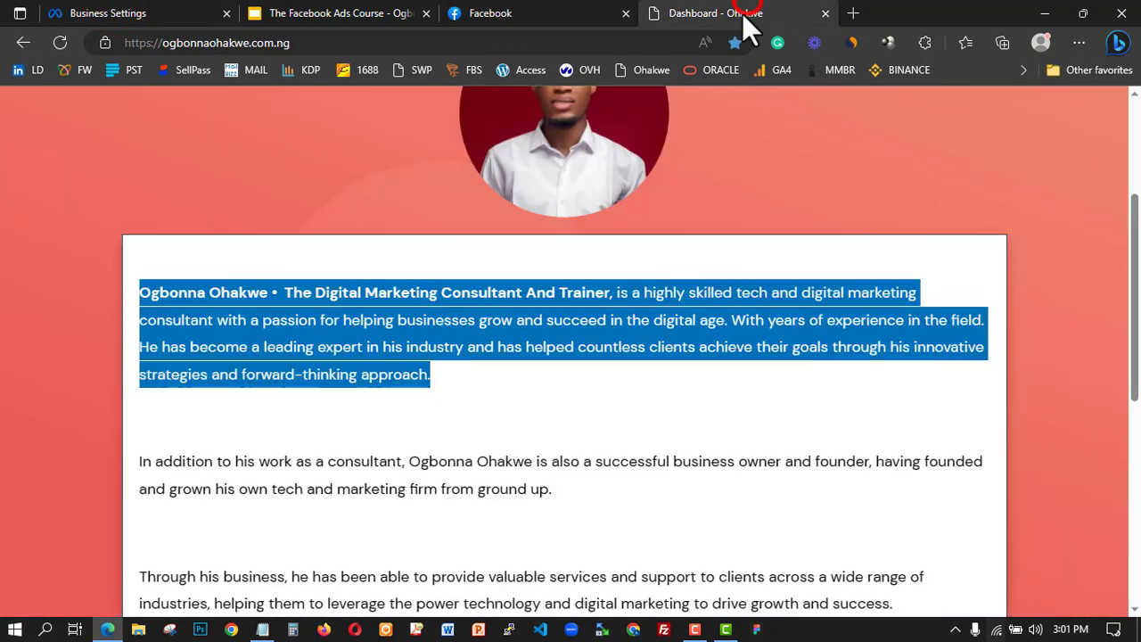
- Deselect the bio paragraph and go back to the Business Settings tab
left_click(428, 348)
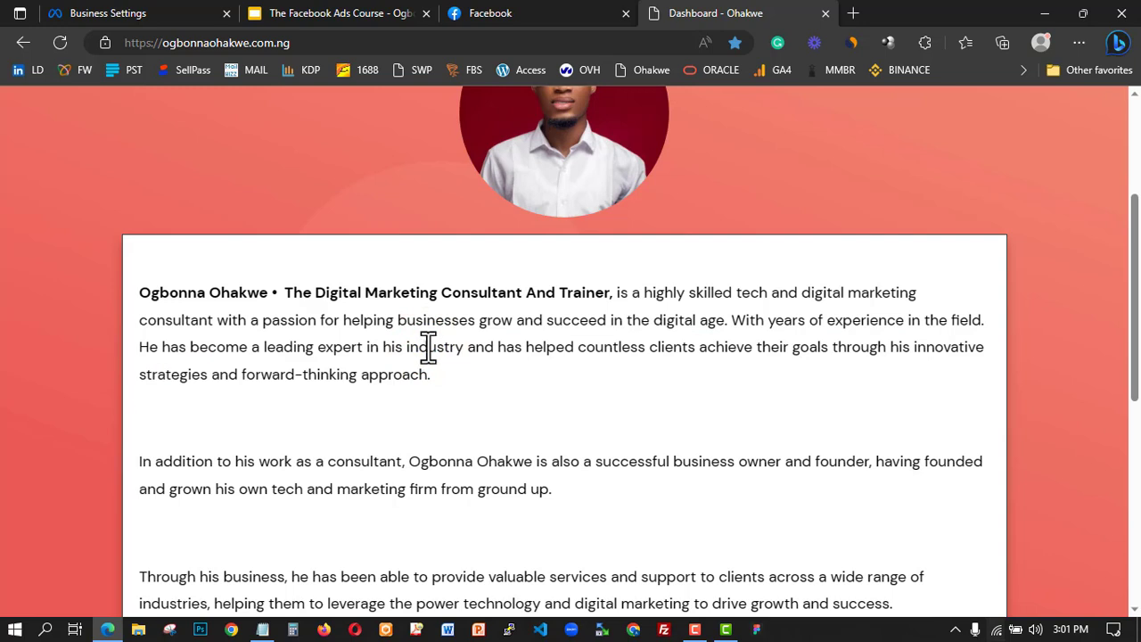
left_click(162, 13)
- Under Ad accounts, choose Add > Create a new ad account
left_click(123, 340)
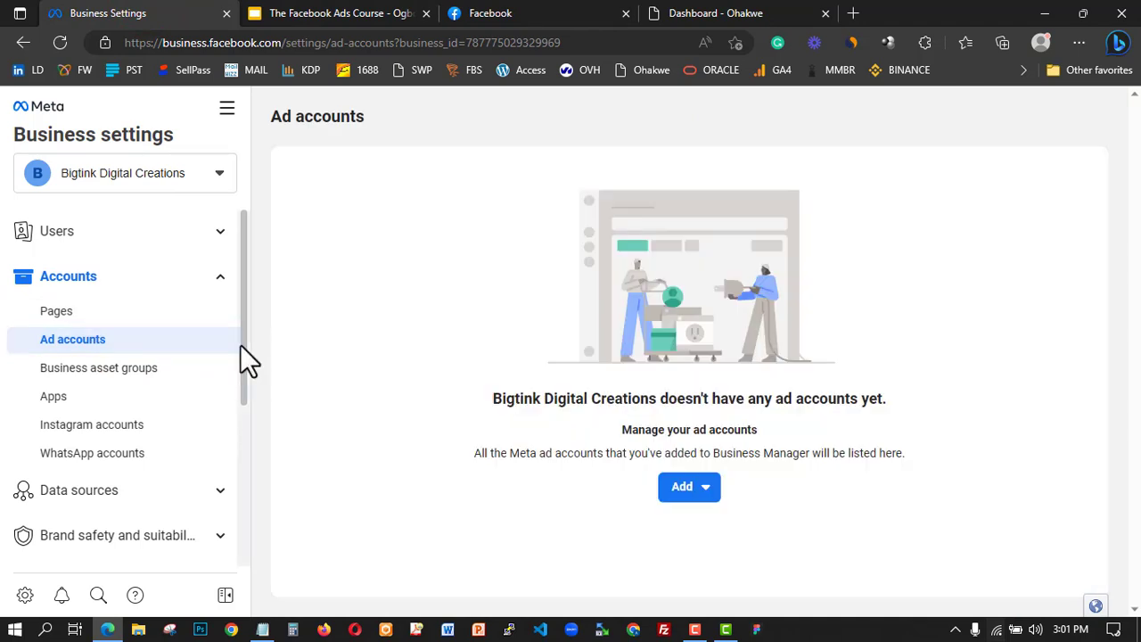
left_click(716, 489)
scroll(752, 575, "down", 3)
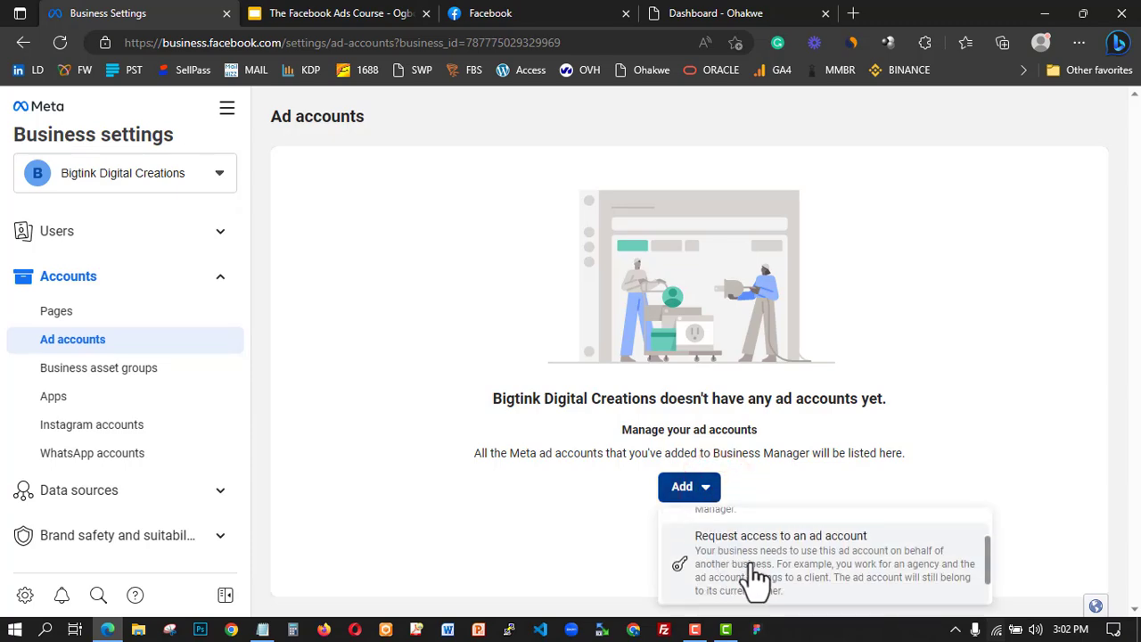
left_click(783, 585)
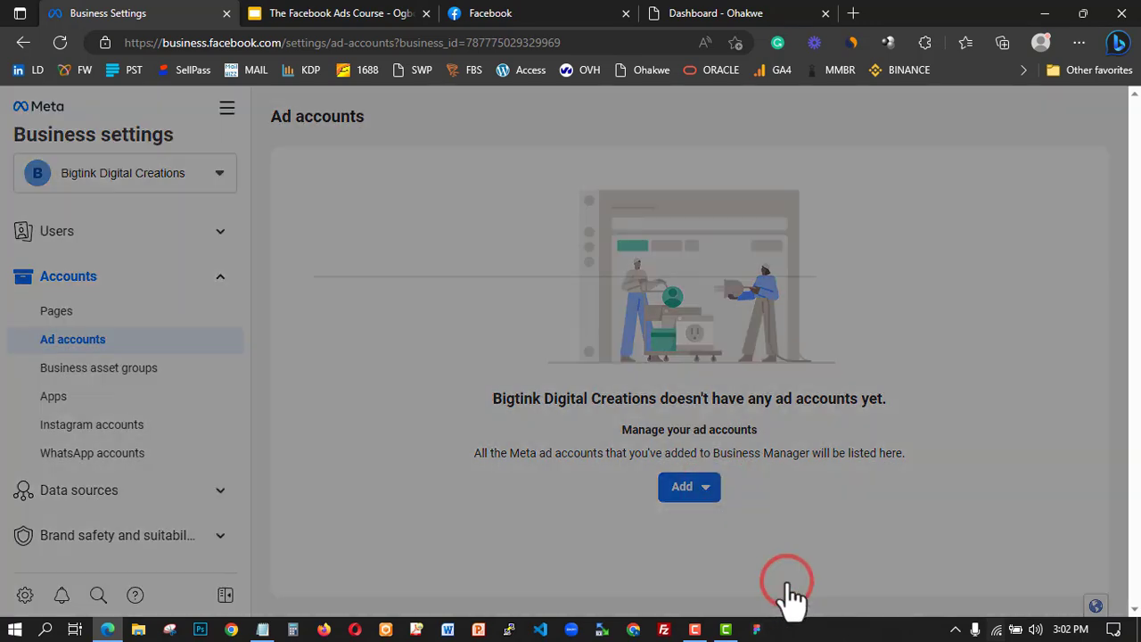
scroll(510, 339, "down", 1)
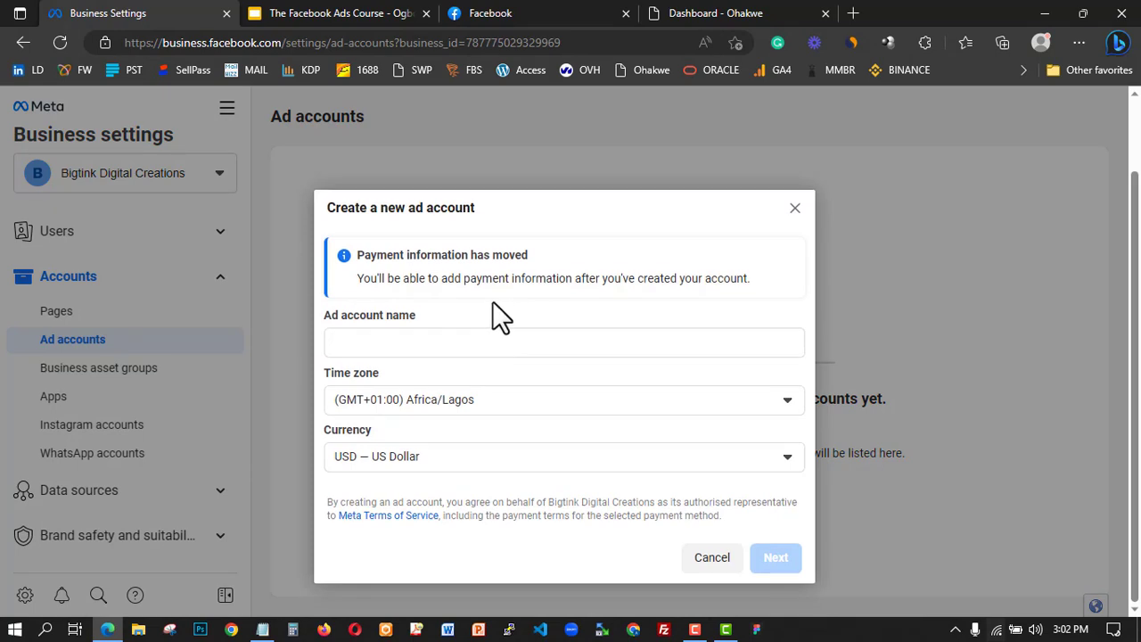
- Name the ad account 'First Naira (ADS)', set currency to NGN — Nigerian Naira, and continue
left_click(453, 347)
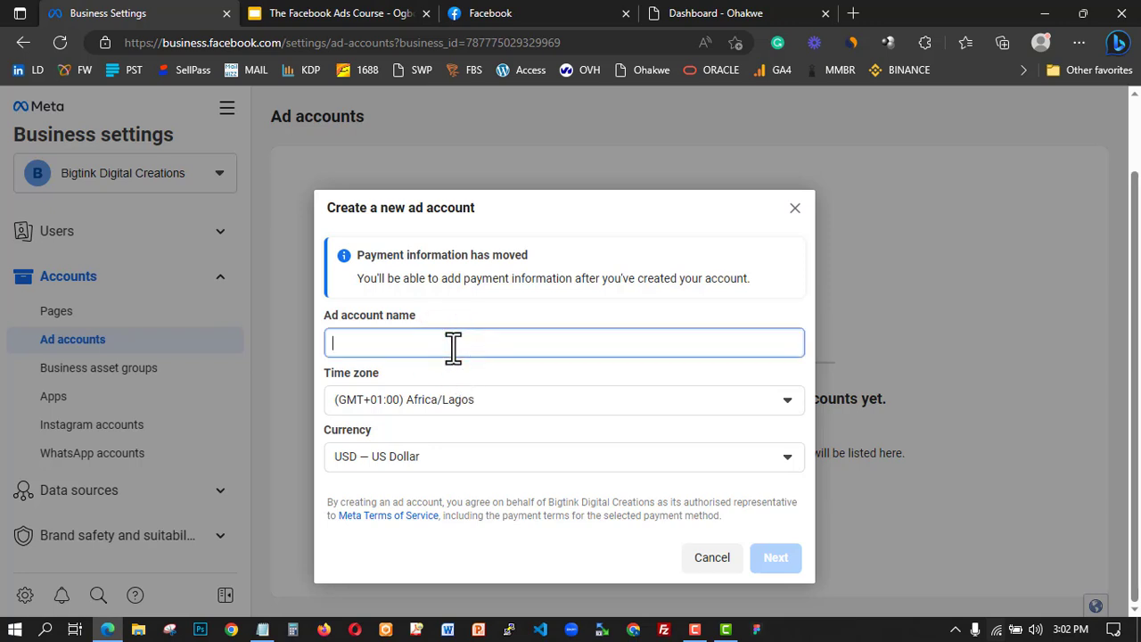
type("First")
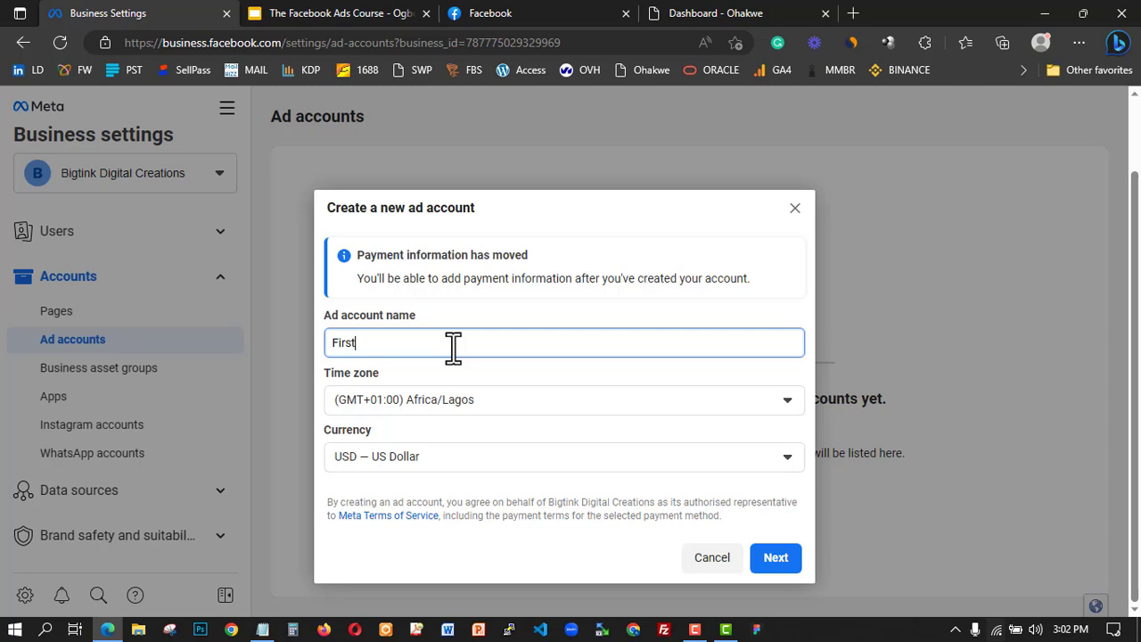
type(" Naira")
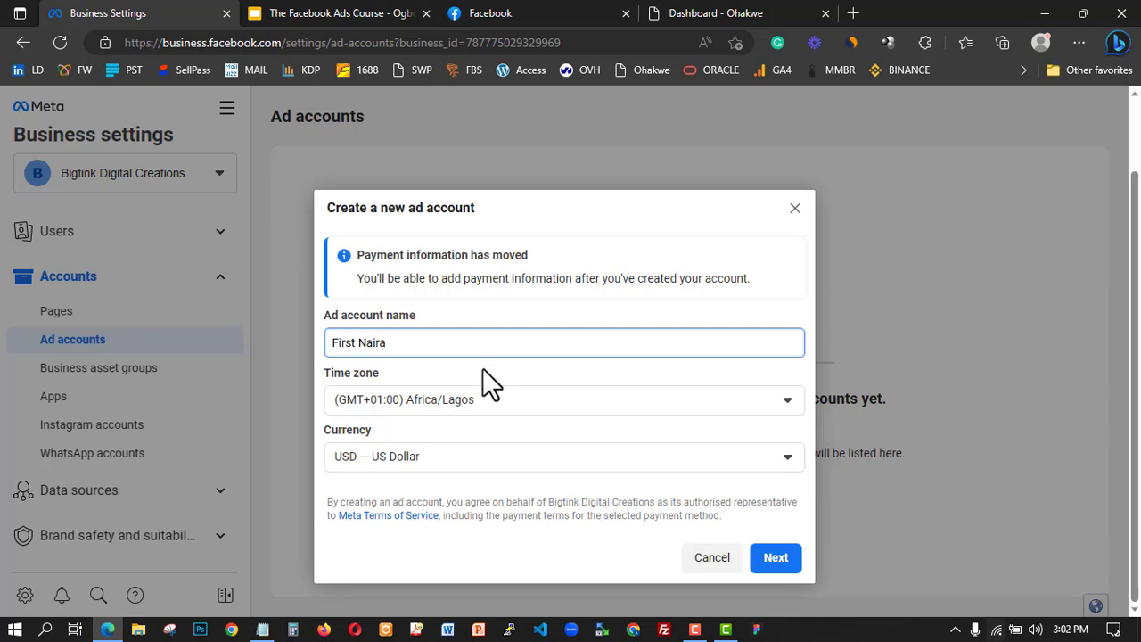
type(" (")
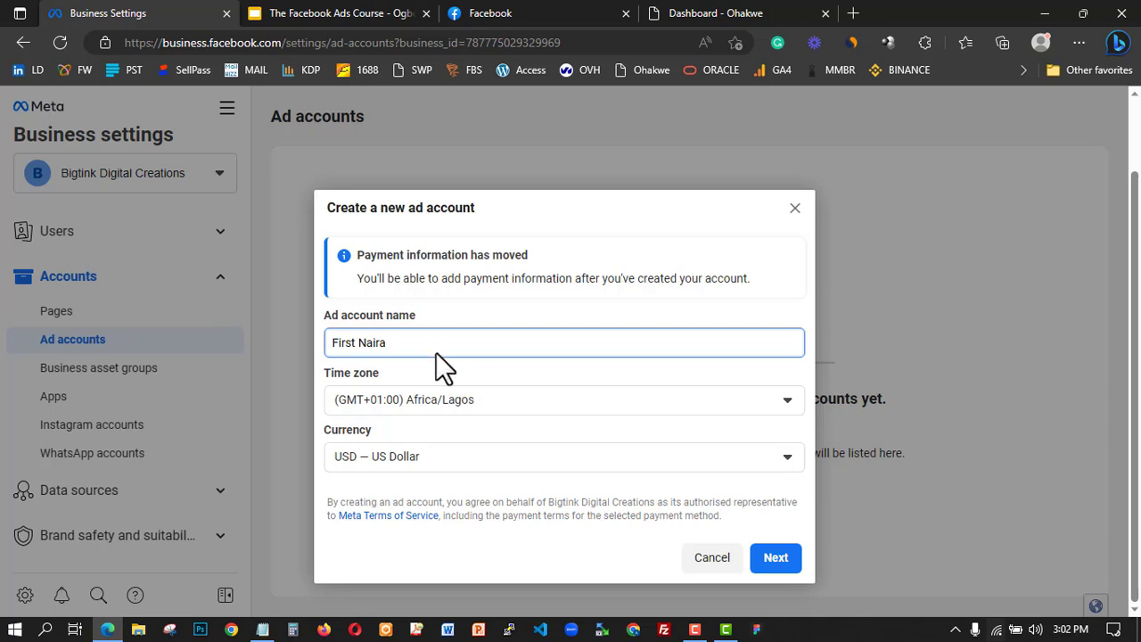
type("ADS)")
left_click(486, 449)
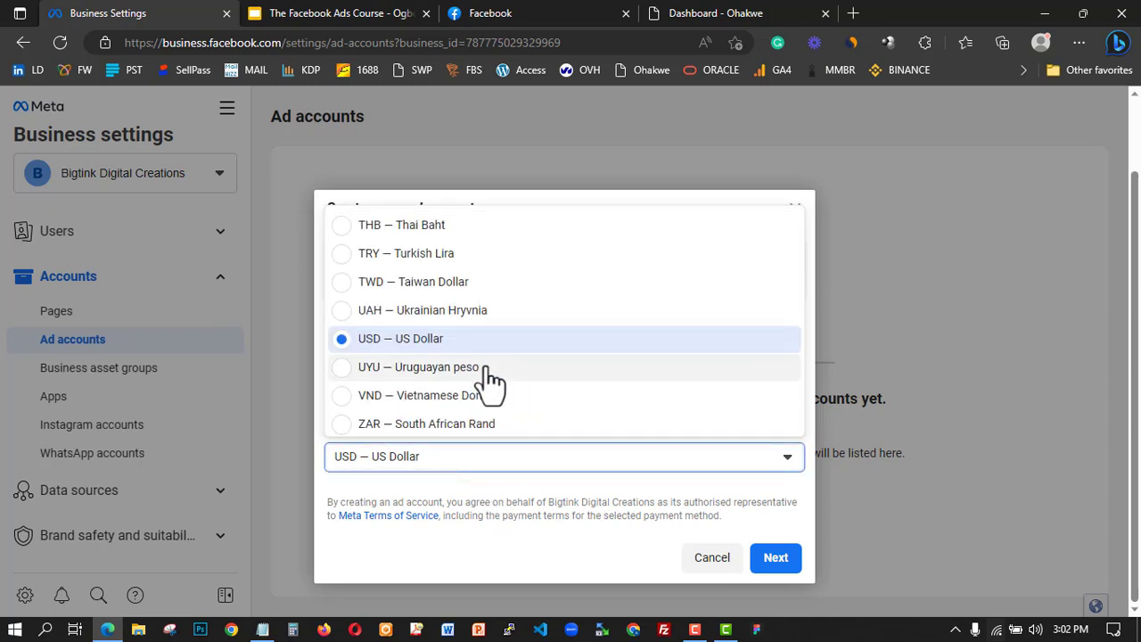
scroll(490, 383, "up", 1)
scroll(488, 381, "up", 5)
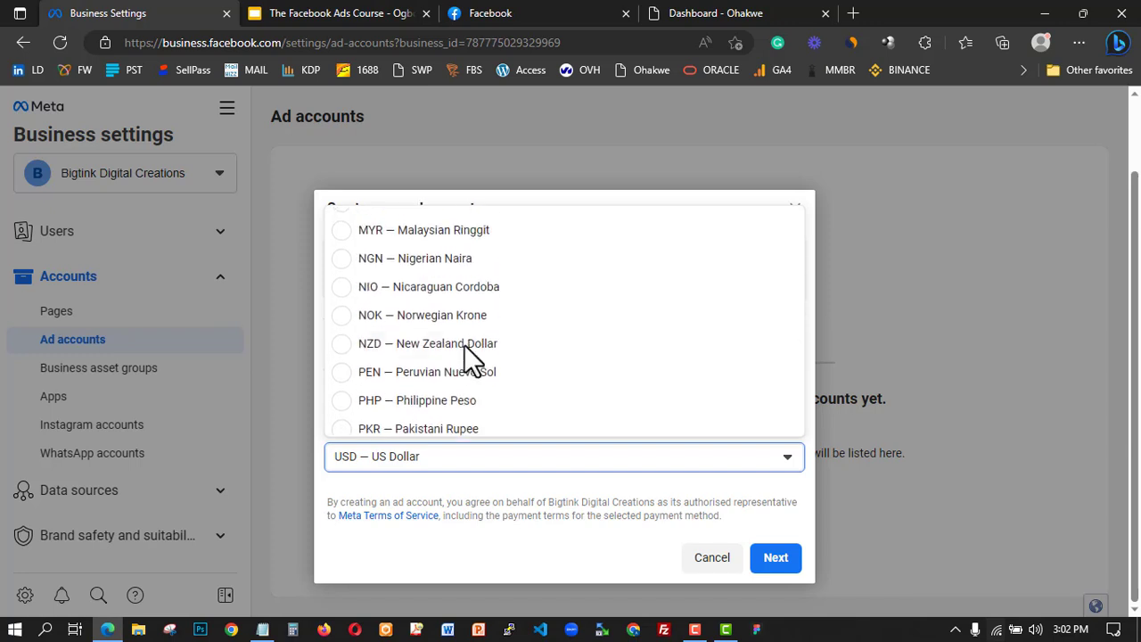
scroll(476, 326, "up", 1)
left_click(479, 314)
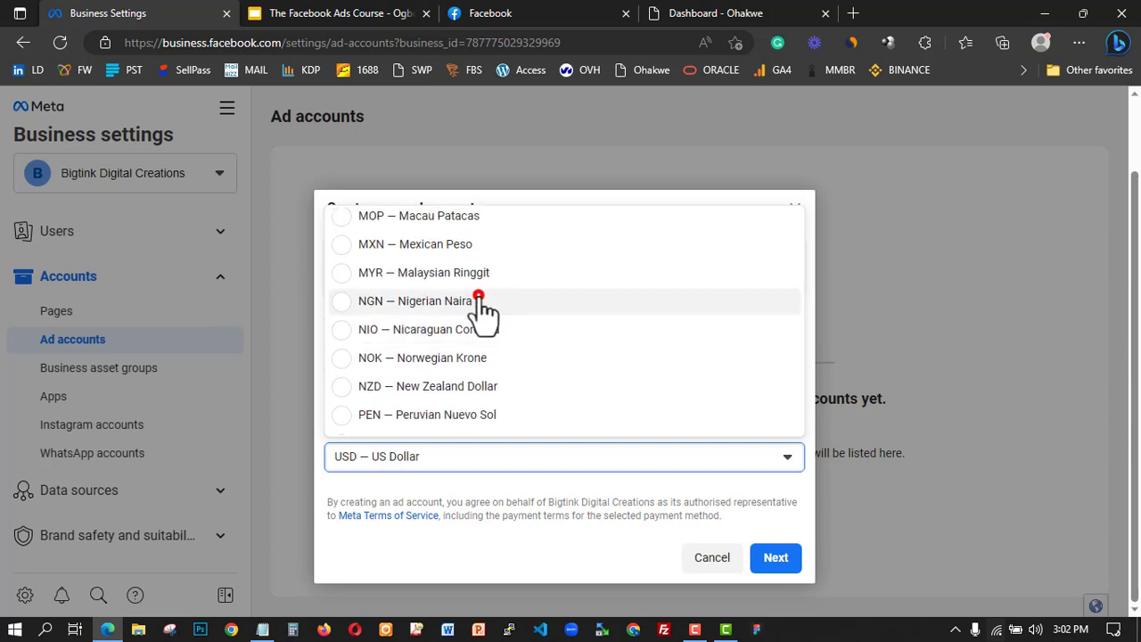
left_click(578, 428)
left_click(765, 557)
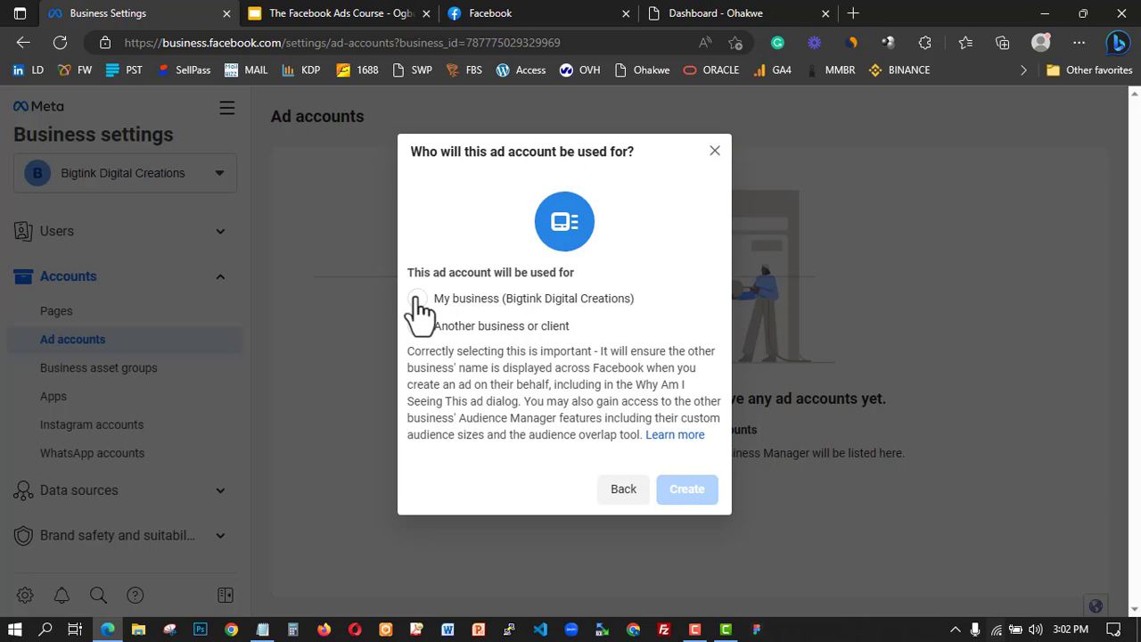
- Mark the account for My business (Bigtink Digital Creations) and create it
left_click(416, 299)
left_click(416, 327)
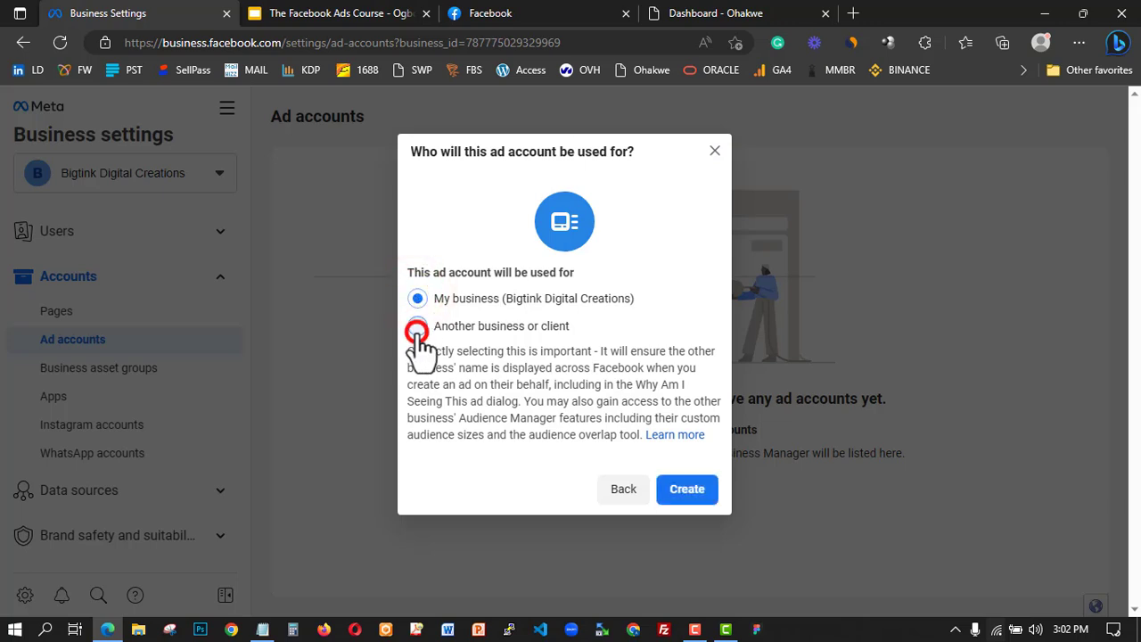
left_click(513, 386)
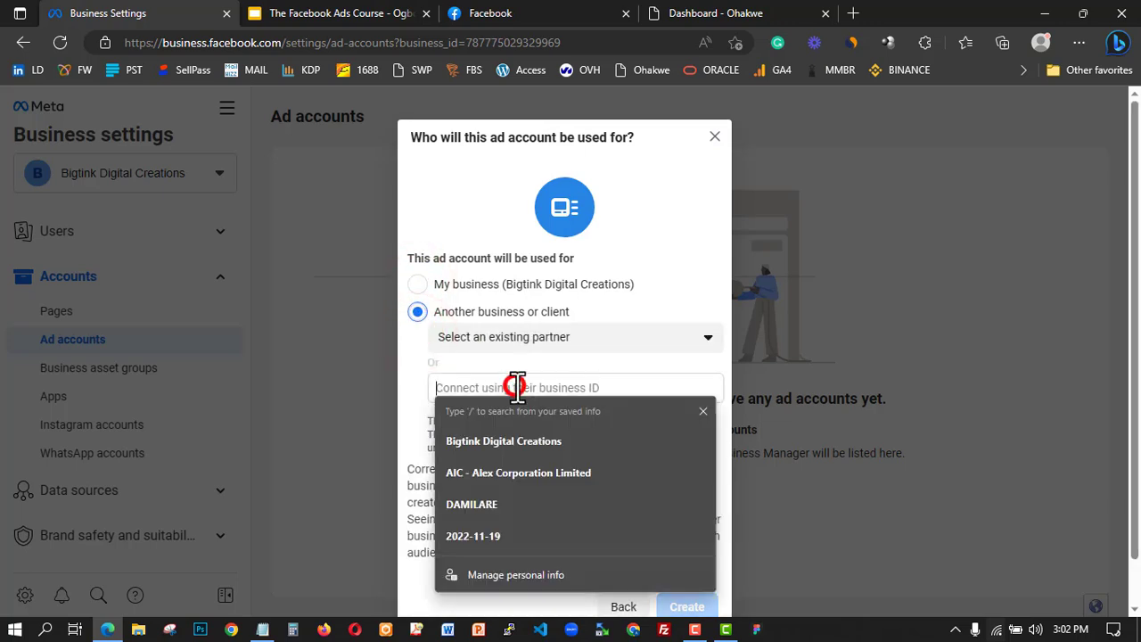
left_click(546, 337)
left_click(618, 341)
left_click(704, 338)
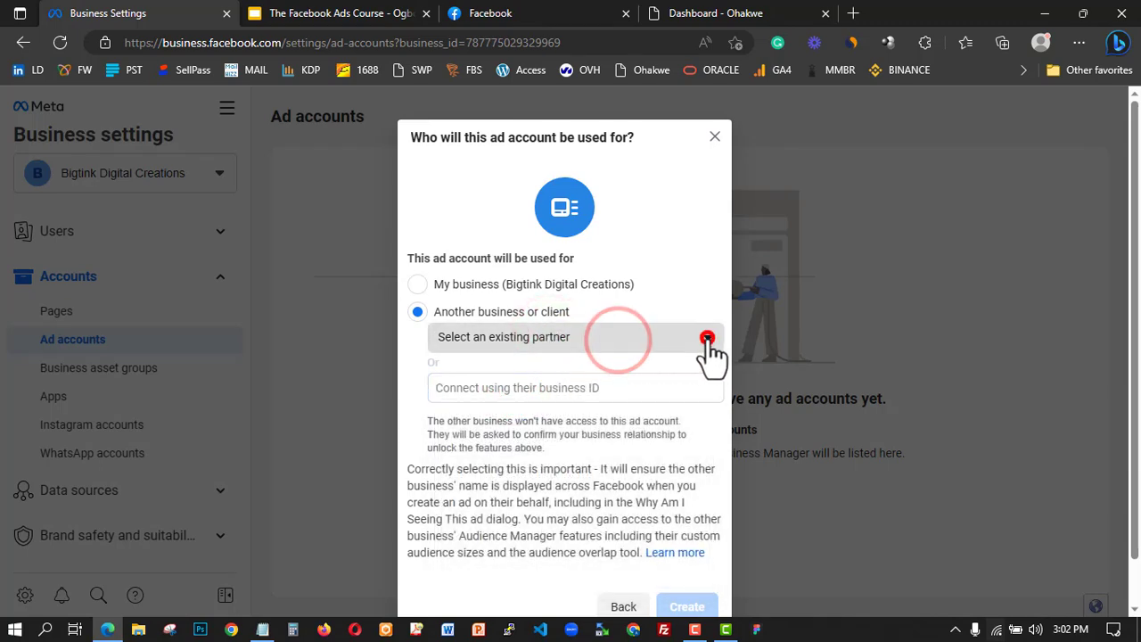
left_click(538, 390)
left_click(540, 357)
left_click(419, 282)
left_click(685, 489)
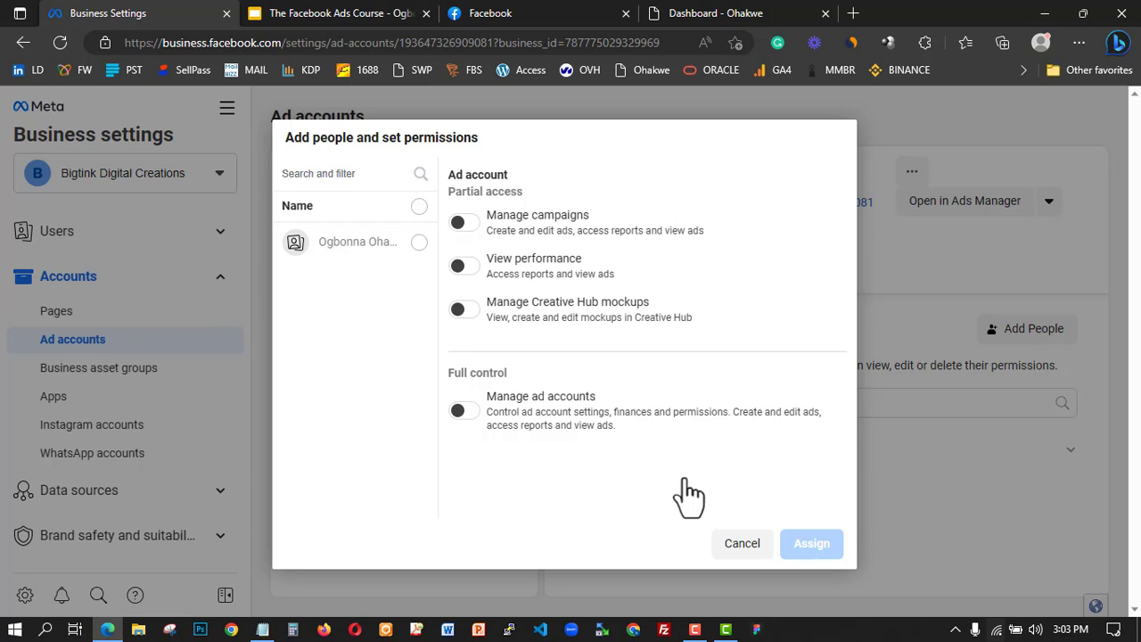
- Select the person and assign Manage campaigns and Manage ad accounts permissions
left_click(419, 242)
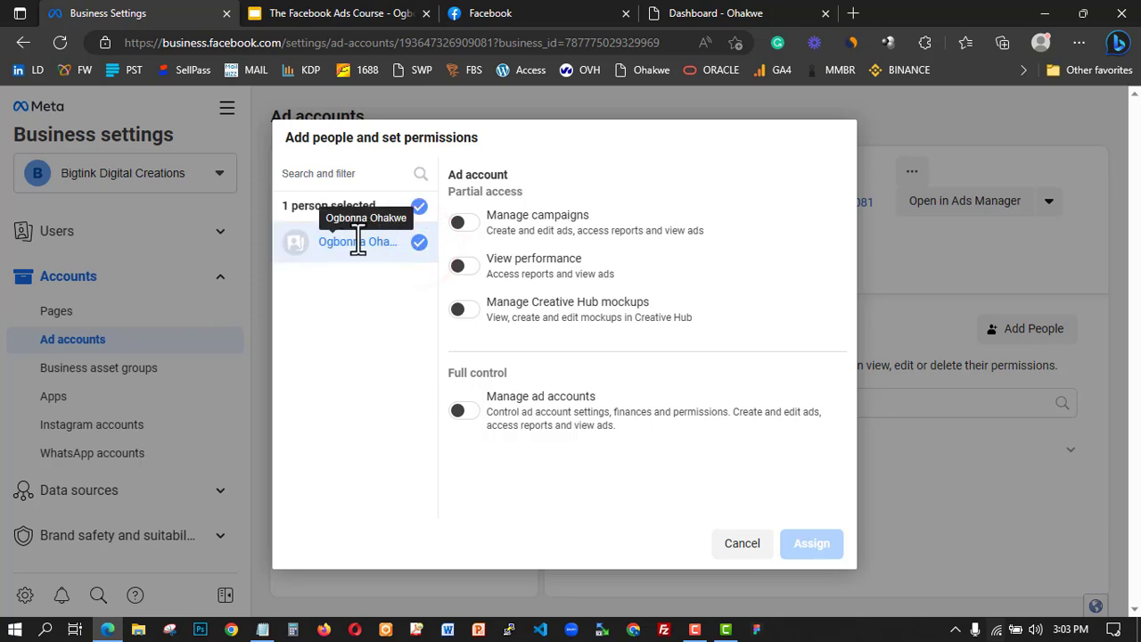
left_click(599, 13)
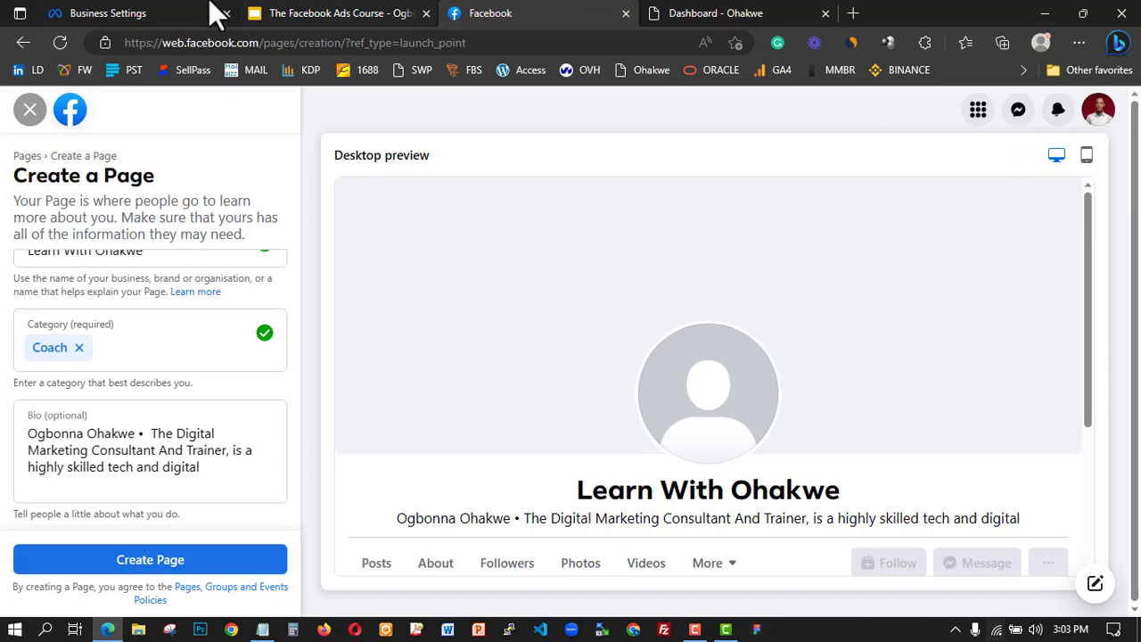
left_click(147, 12)
left_click(458, 222)
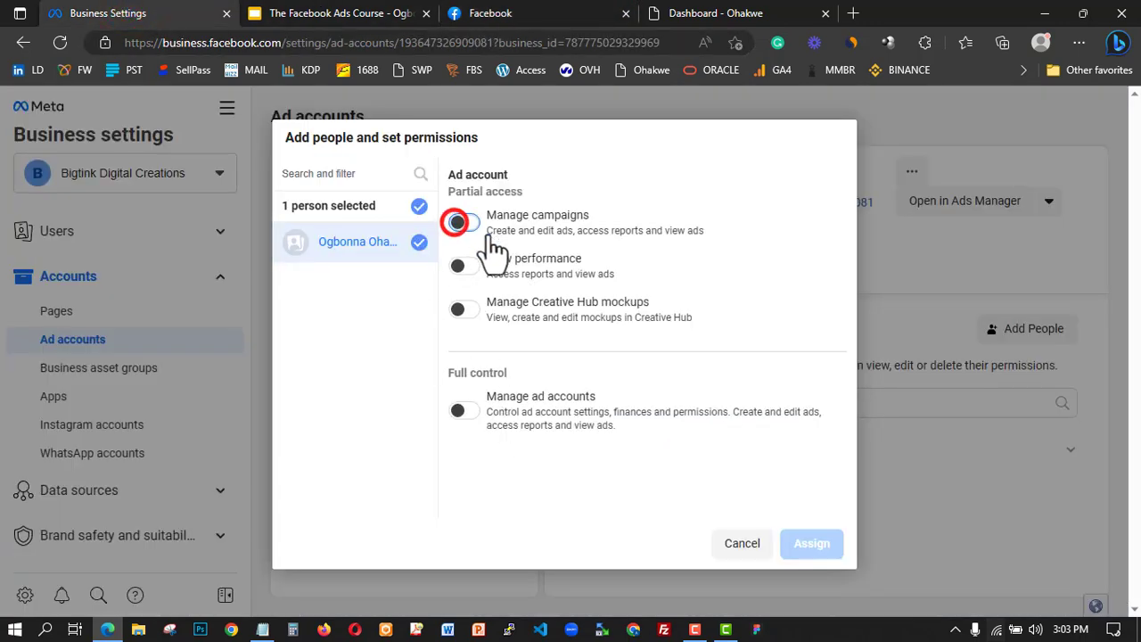
left_click(458, 410)
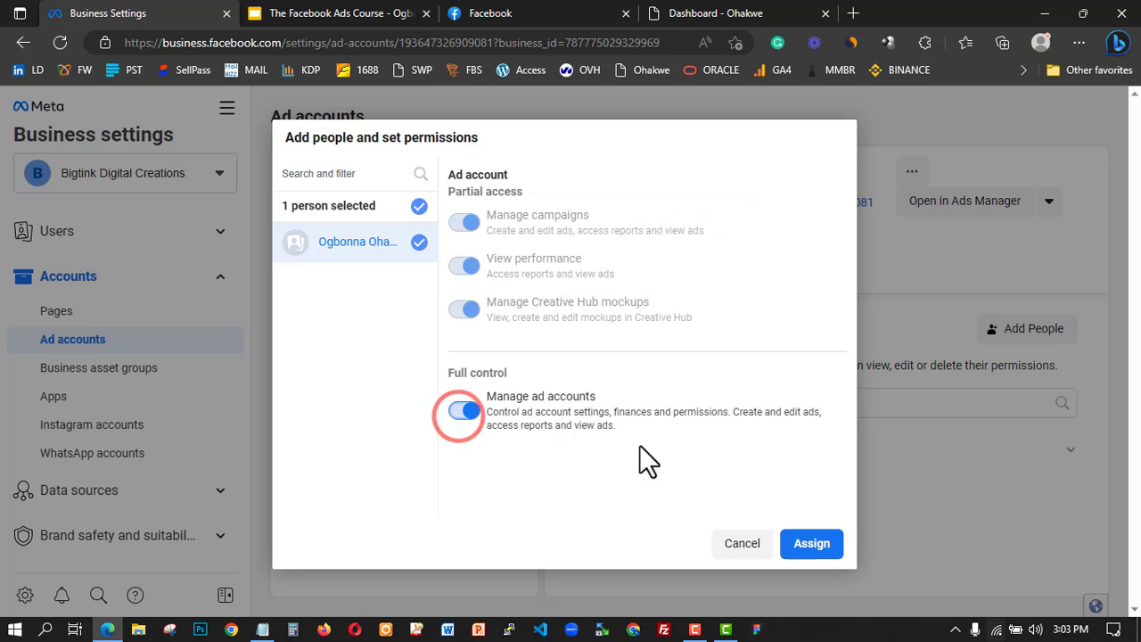
left_click(806, 546)
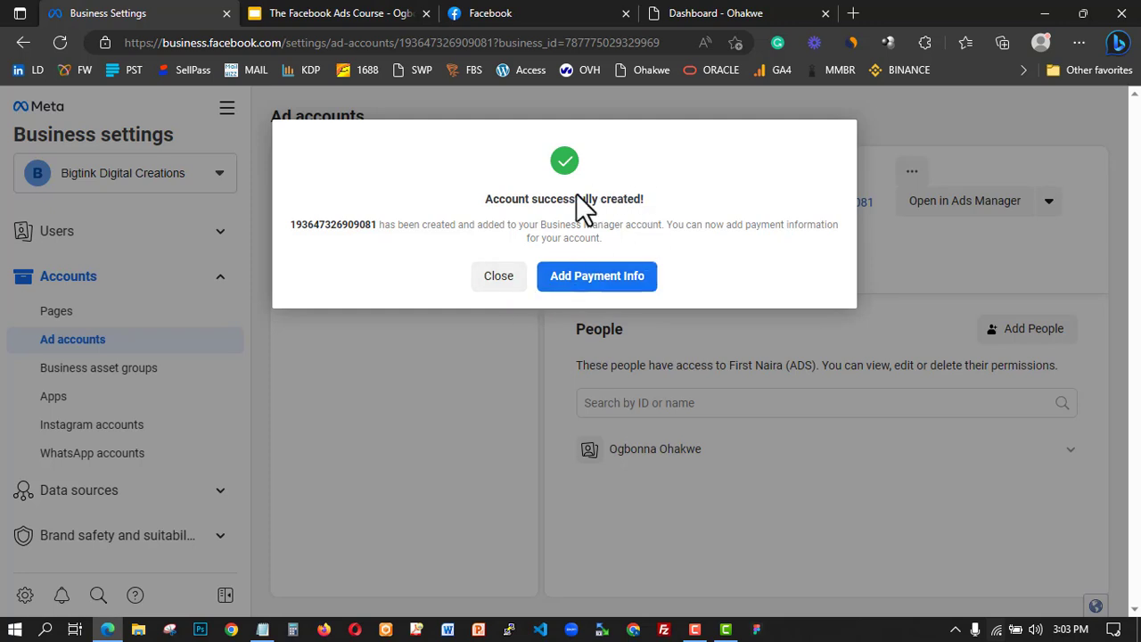
- Skip adding payment info and open Edit for the First Naira (ADS) ad account
left_click(499, 284)
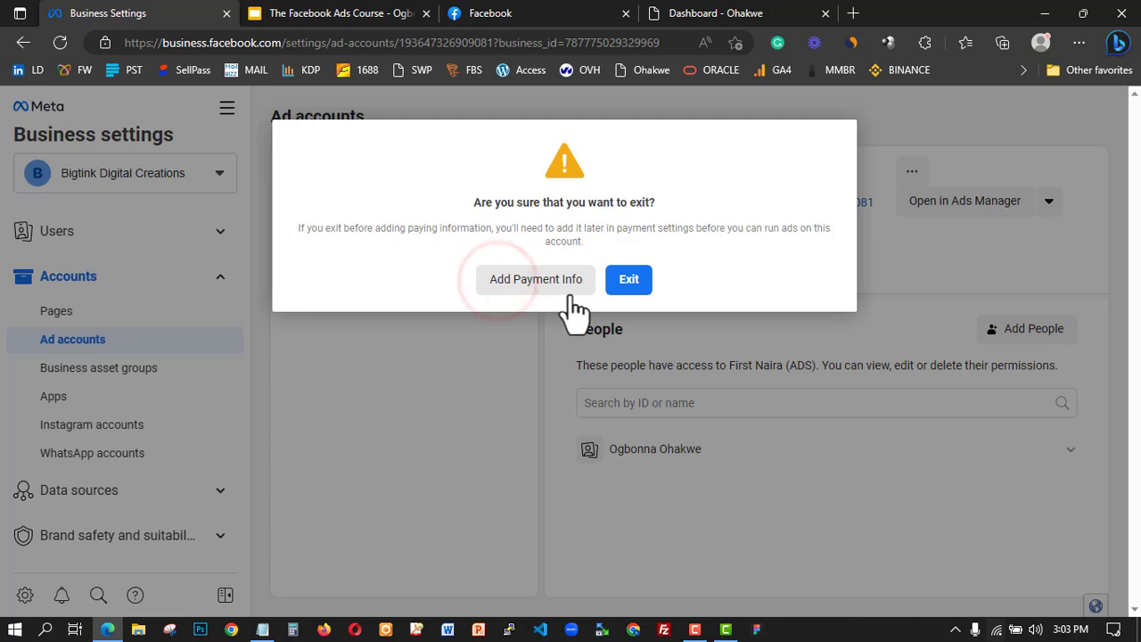
left_click(628, 283)
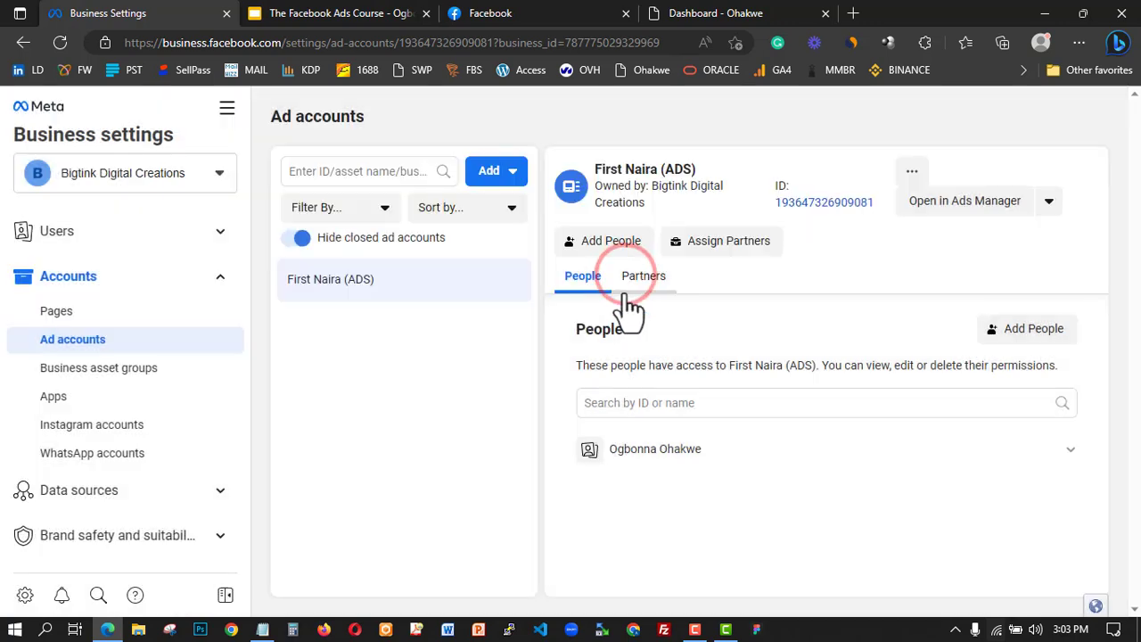
left_click(909, 168)
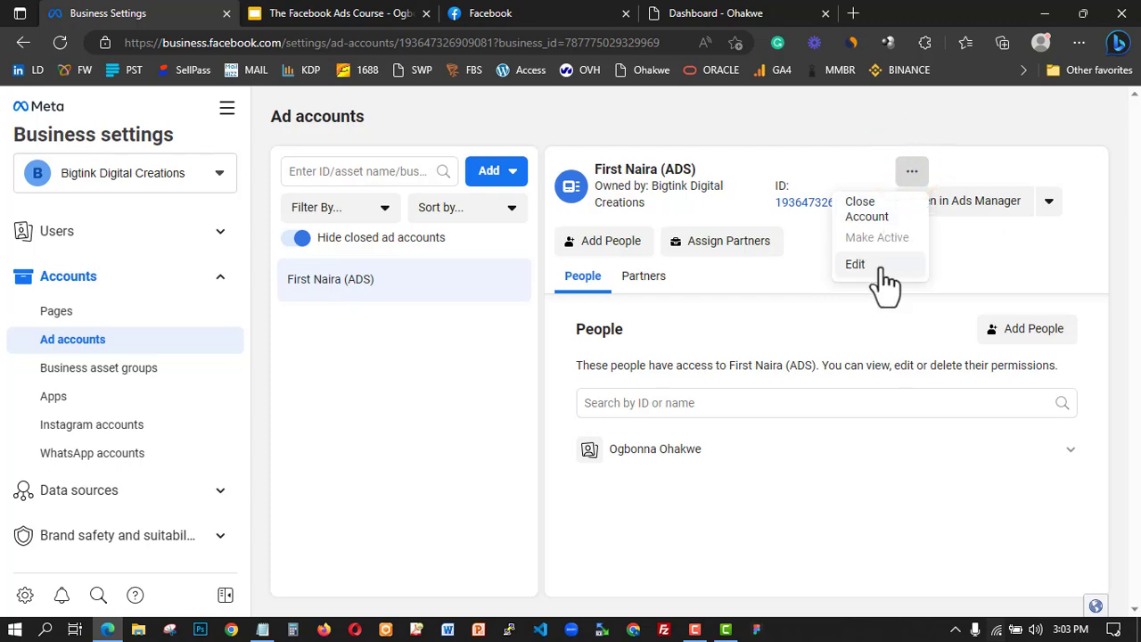
left_click(856, 265)
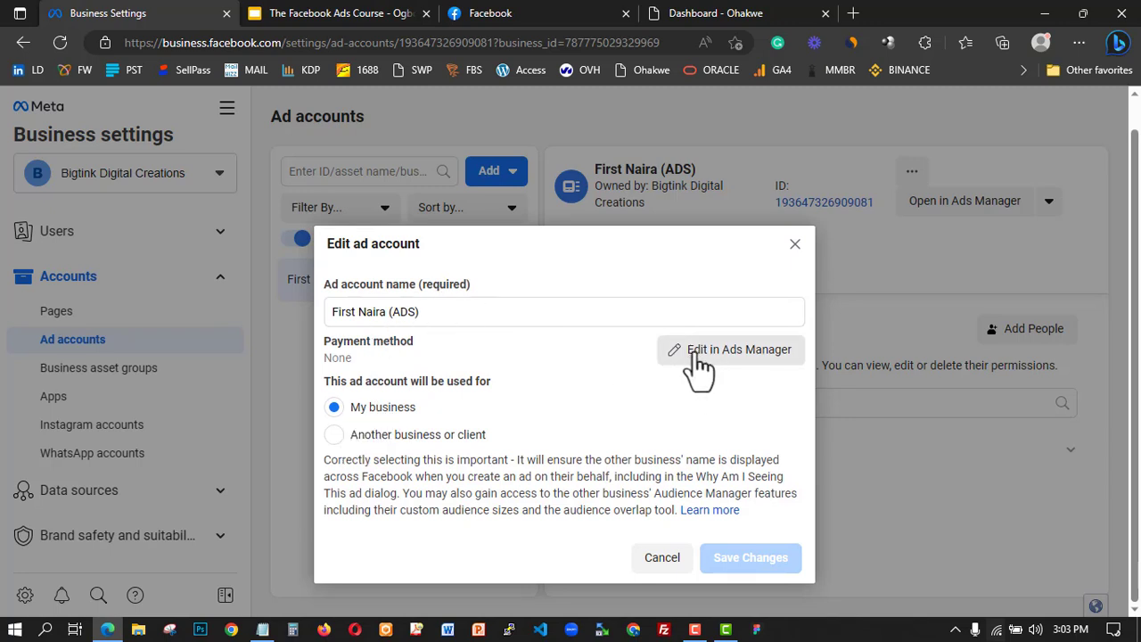
- Cancel the ad account editor and expand the Open in Ads Manager dropdown
left_click(663, 559)
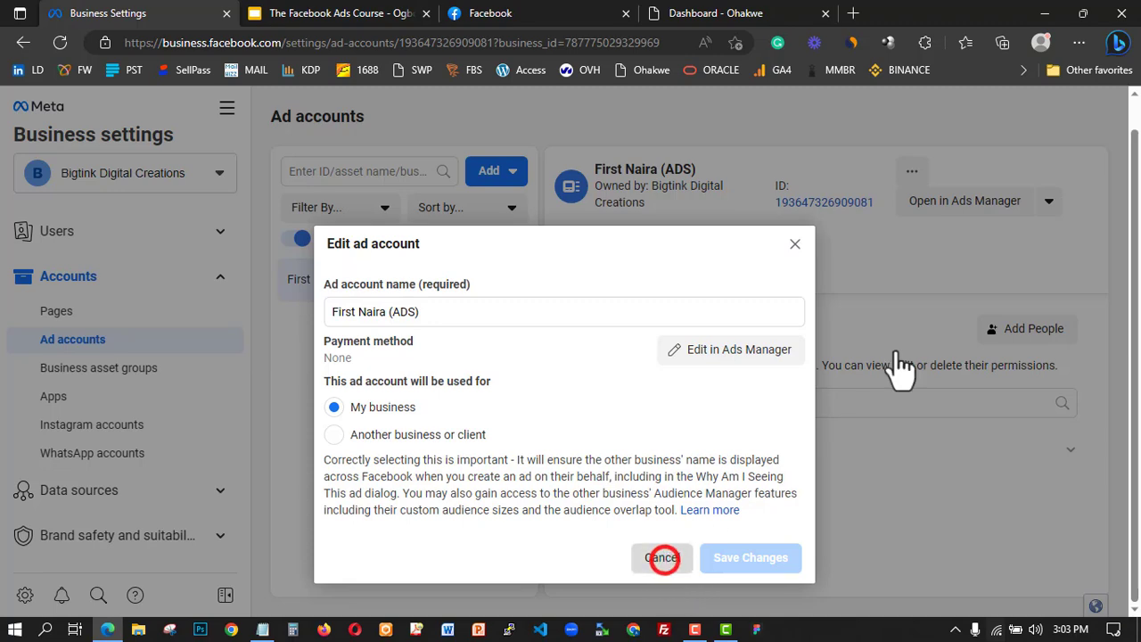
left_click(1048, 200)
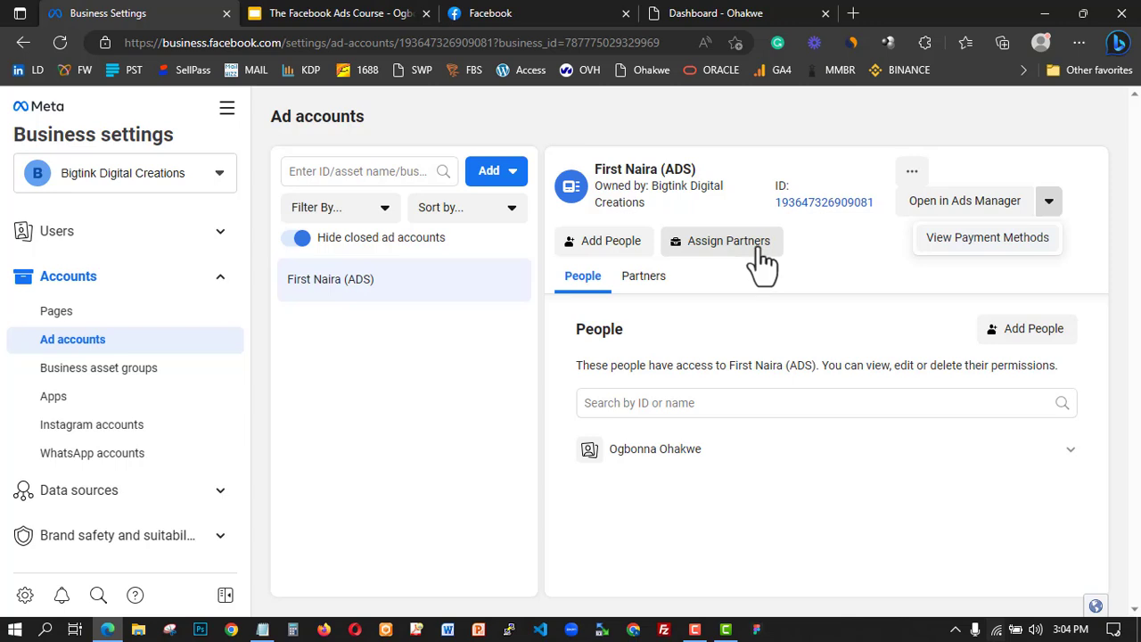
- Open View Payment Methods for First Naira (ADS), then return to the Business Settings tab
left_click(813, 279)
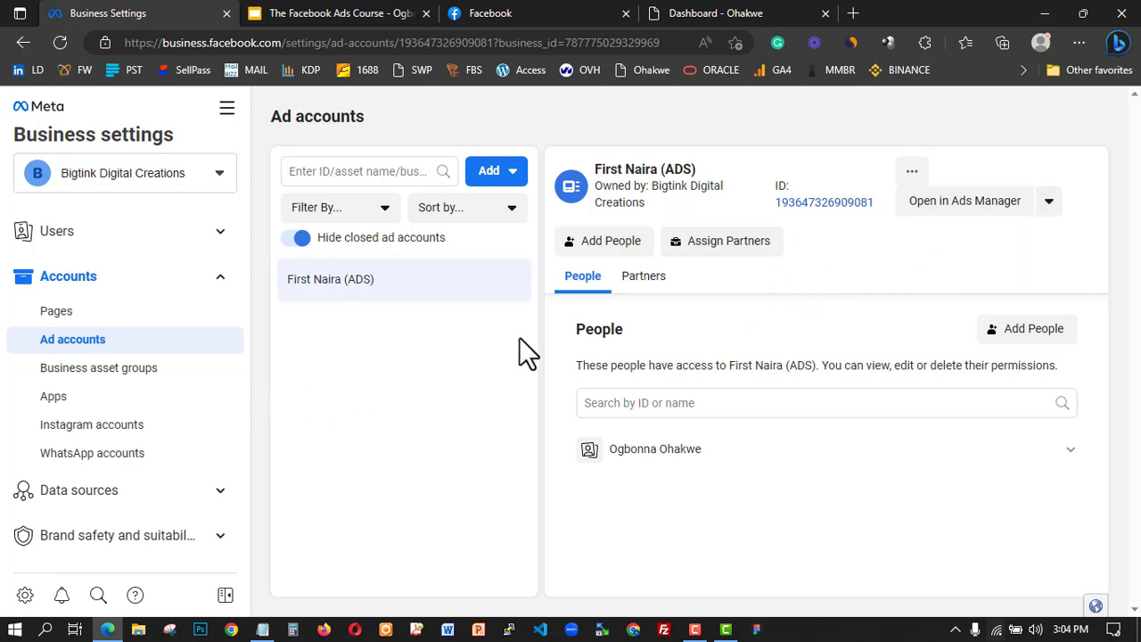
left_click(1050, 202)
left_click(974, 237)
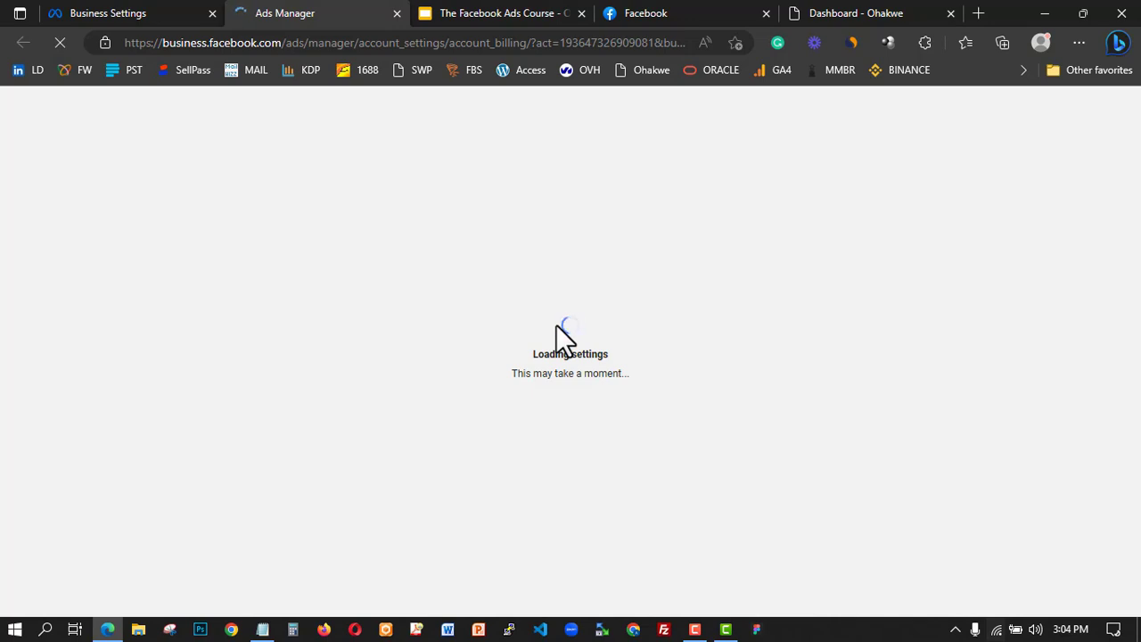
left_click(84, 13)
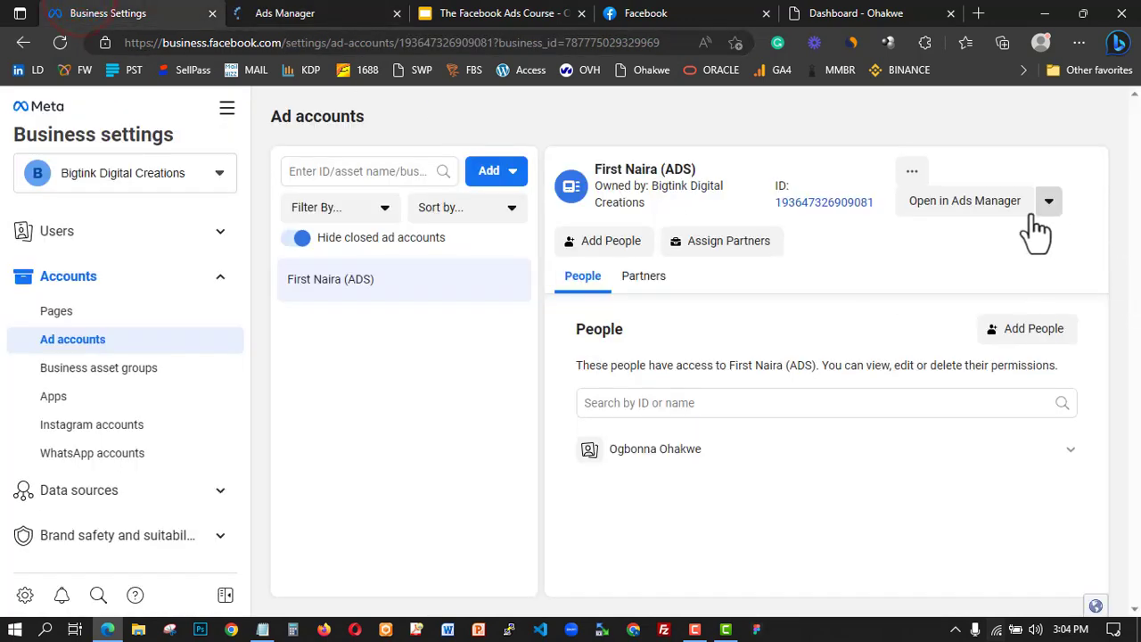